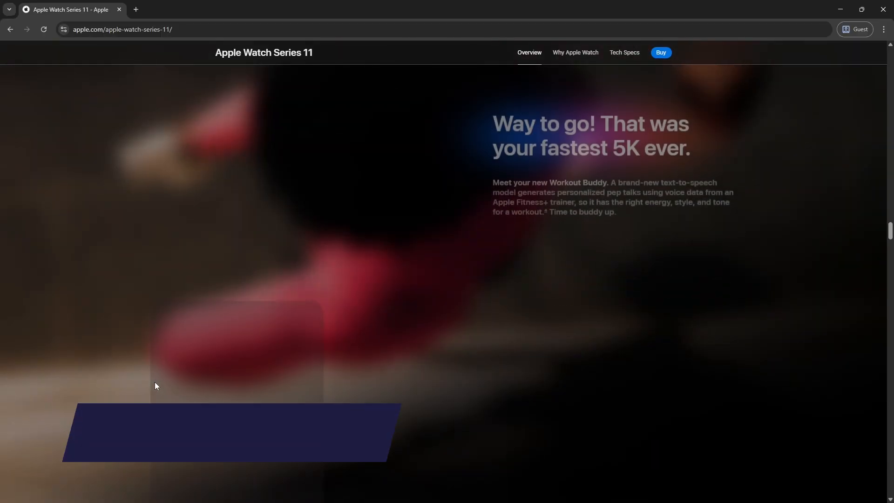
Examine the scroll-driven blur of the hero image on the Apple Watch Series 11 page and in the recreated preview
scroll(155, 382, "up", 8)
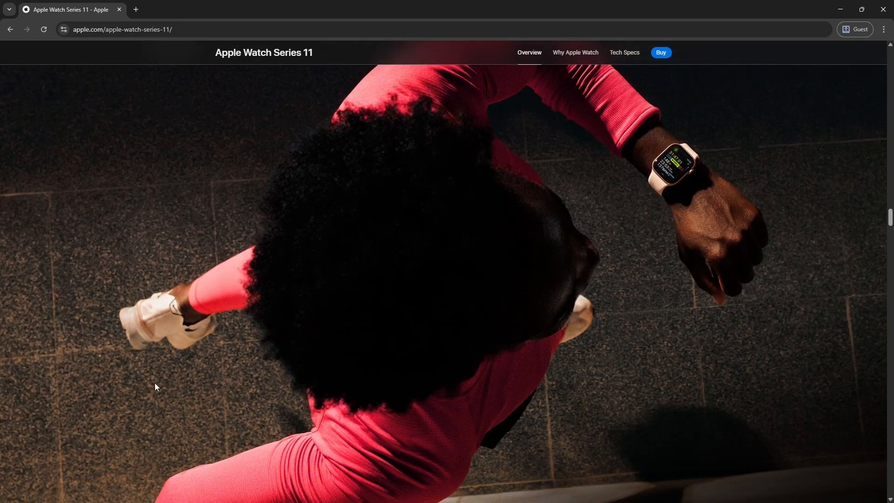
scroll(154, 383, "up", 5)
scroll(155, 384, "down", 9)
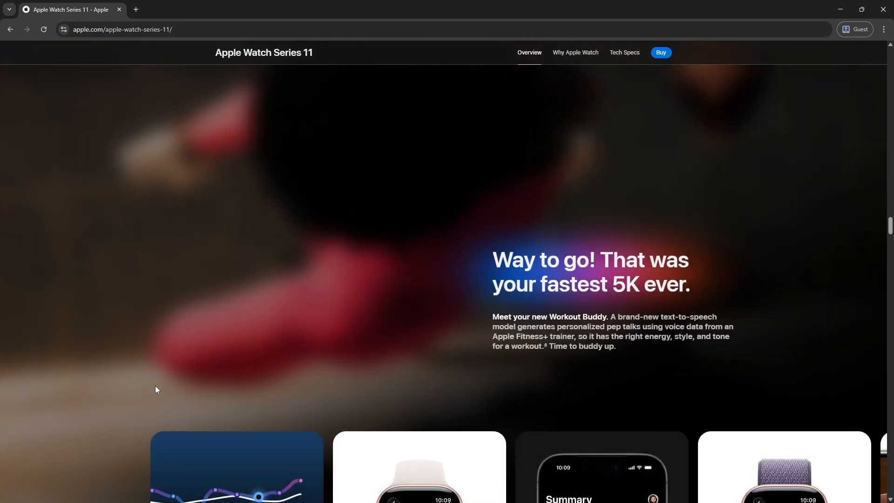
scroll(155, 385, "down", 3)
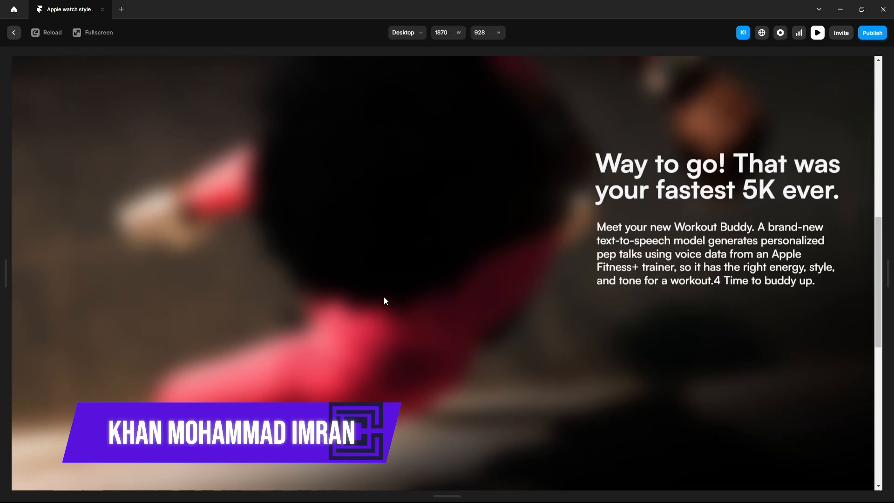
scroll(383, 312, "up", 5)
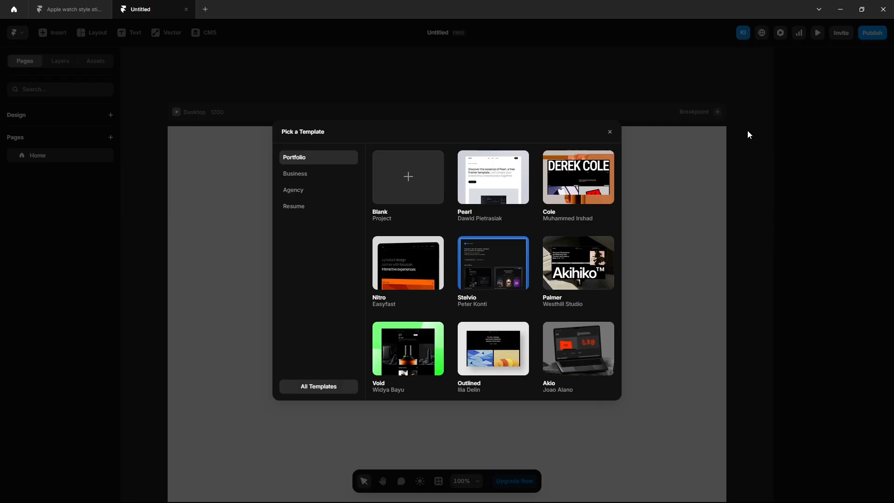
Dismiss the template picker and add a vertical stack layout to the Desktop breakpoint
left_click(610, 132)
left_click(61, 61)
left_click(45, 137)
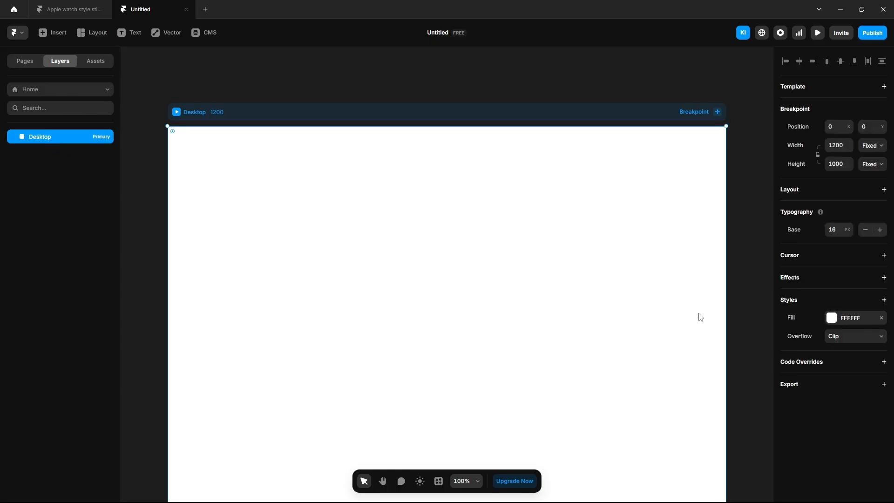
left_click(794, 191)
Draw a frame about 870 by 659 px inside the Desktop breakpoint
scroll(507, 223, "down", 5)
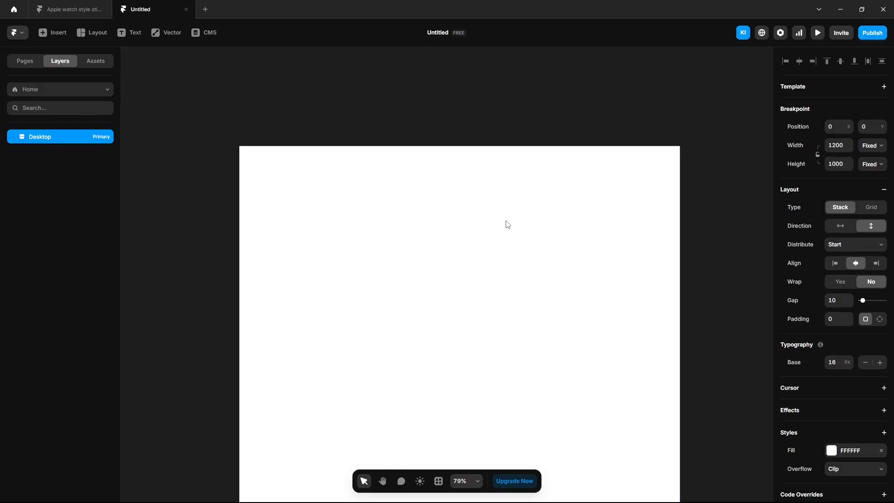
left_click(305, 273)
left_click_drag(305, 273, 296, 242)
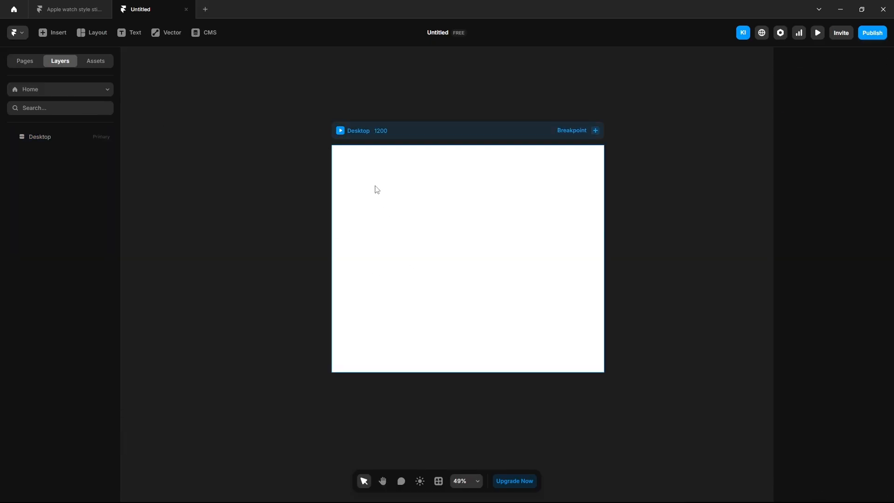
key("f")
left_click_drag(365, 174, 564, 324)
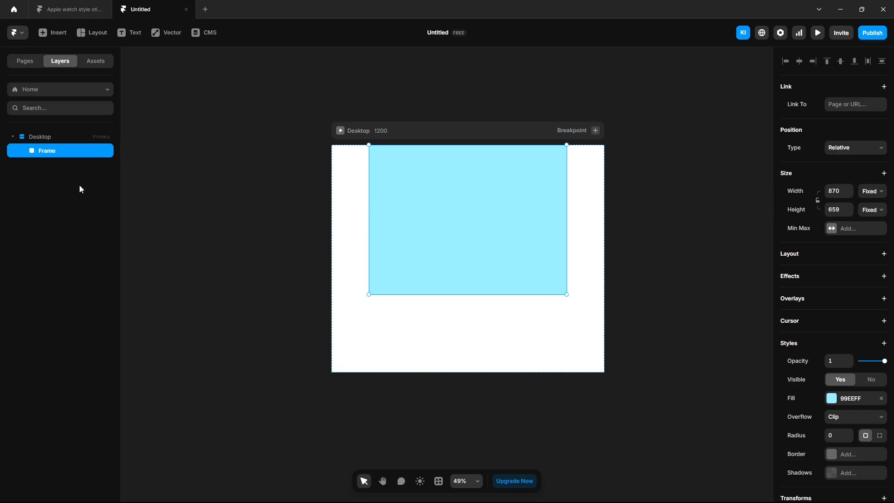
Turn the new frame into a component titled "Hero image"
right_click(52, 153)
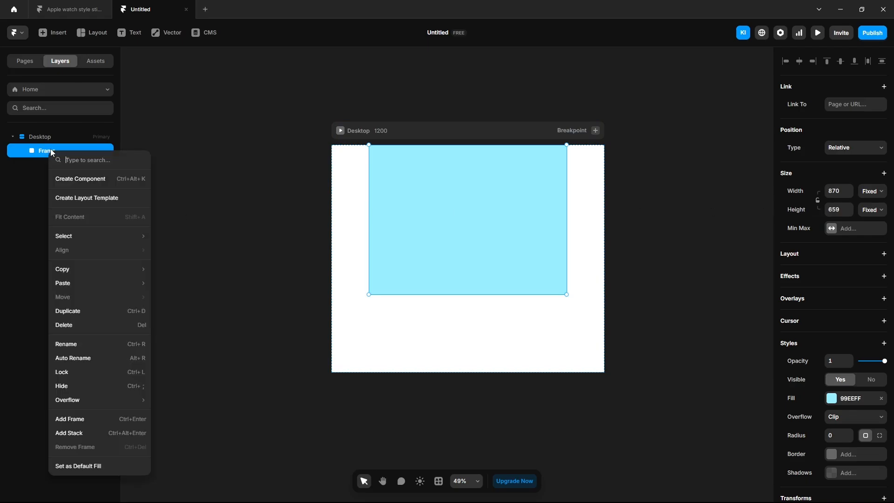
left_click(77, 176)
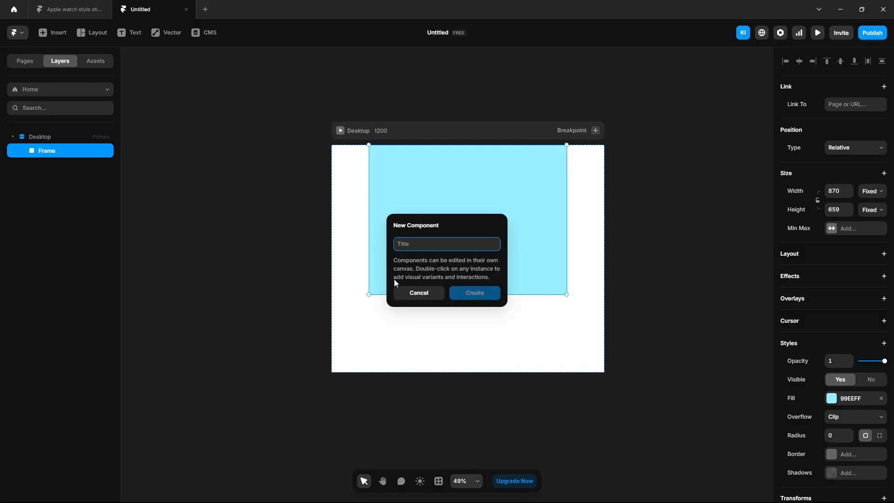
type("Hero image")
key("Return")
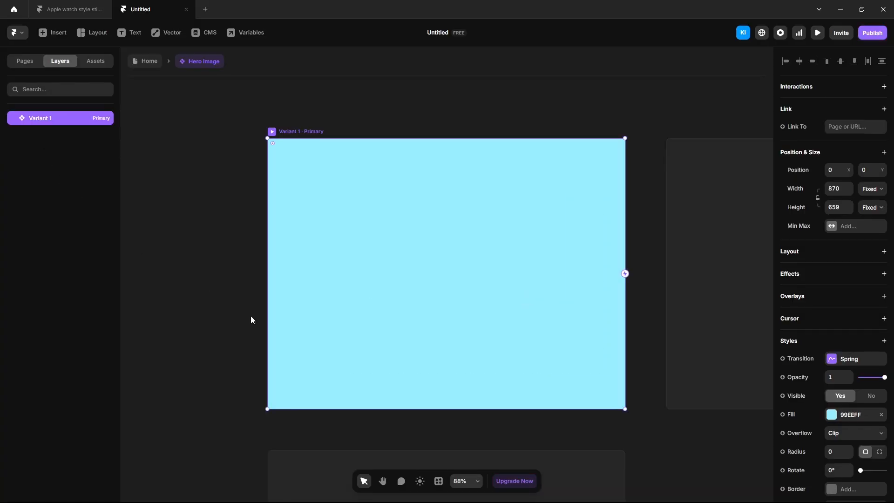
Add a horizontal stack layout to Variant 1 and place Hero image.jpg inside it
left_click(792, 257)
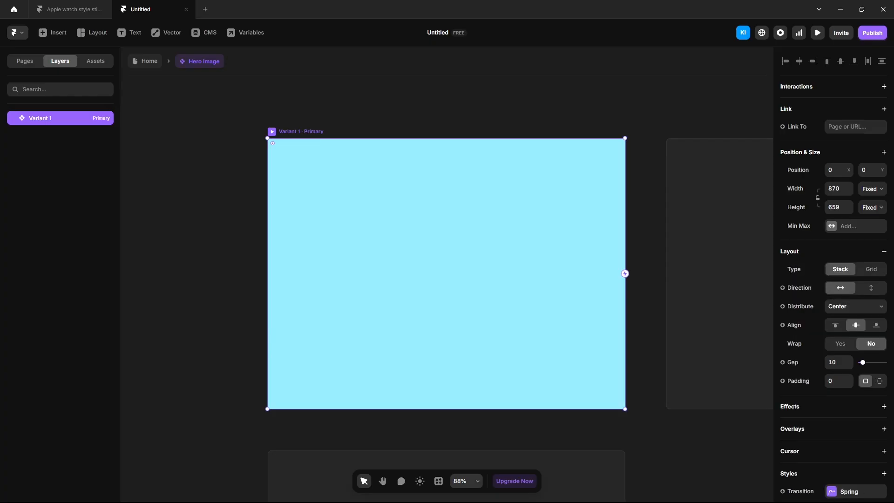
left_click_drag(433, 298, 417, 280)
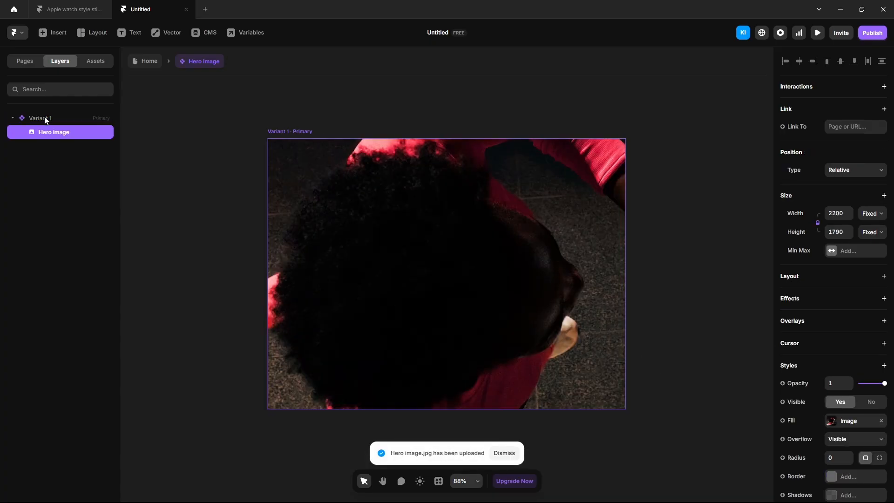
Set Variant 1's width to 1200 and its height to Fit Content
left_click(45, 117)
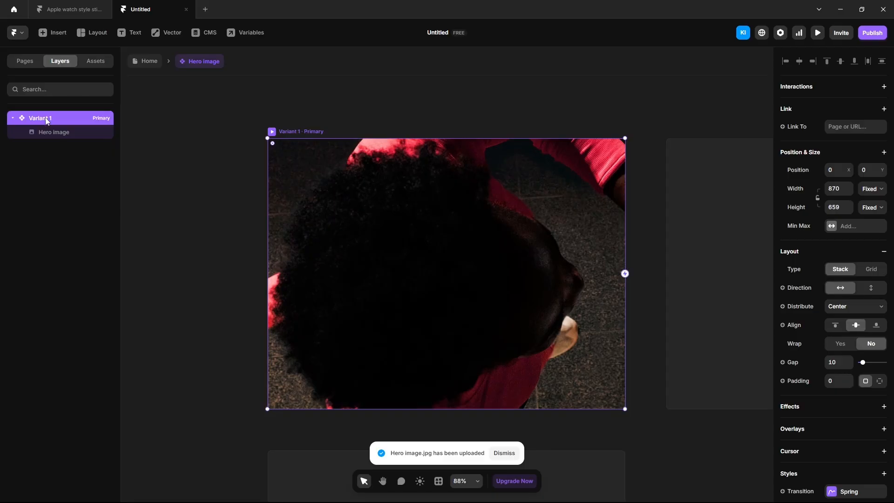
left_click(848, 189)
type("1200")
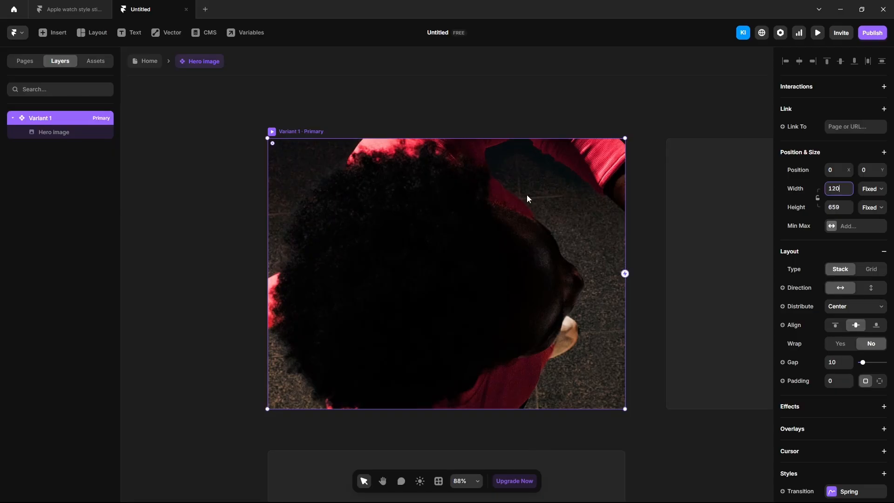
key("Return")
left_click(871, 207)
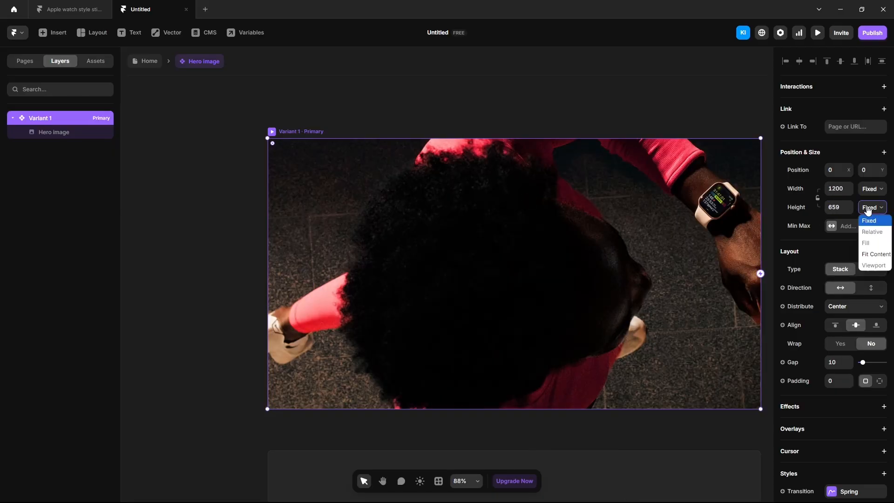
left_click(872, 257)
Create a second variant of the Hero image component from Variant 1
left_click(255, 231)
scroll(255, 231, "down", 5)
left_click_drag(199, 320, 129, 245)
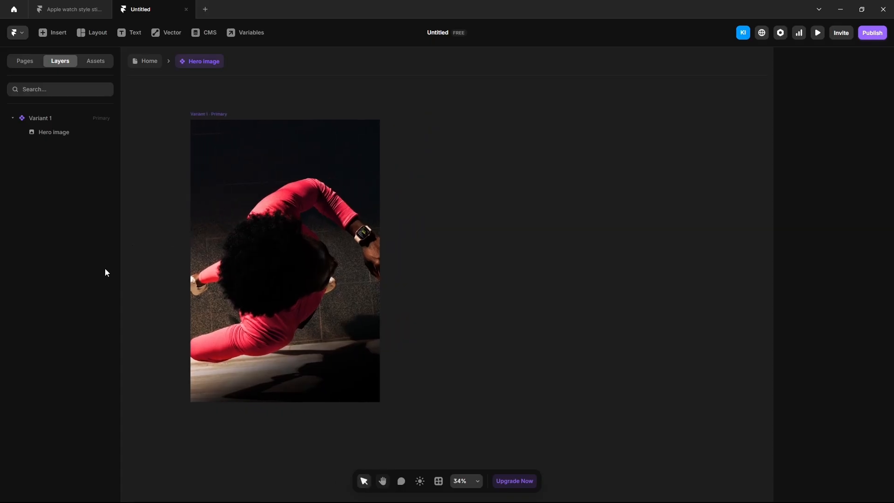
left_click(207, 117)
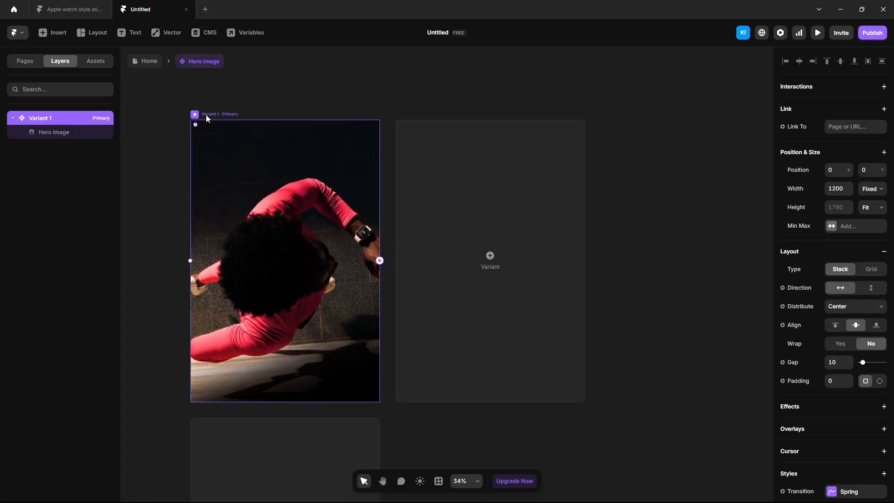
left_click(493, 264)
Add a Blur filter with a value of 20 to the hero image in Variant 2
left_click(66, 160)
scroll(832, 383, "down", 3)
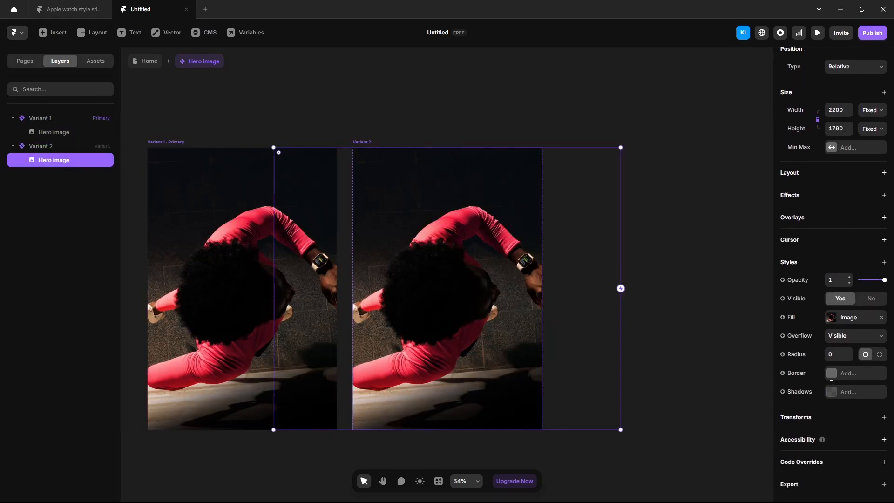
left_click(884, 263)
mouse_move(827, 321)
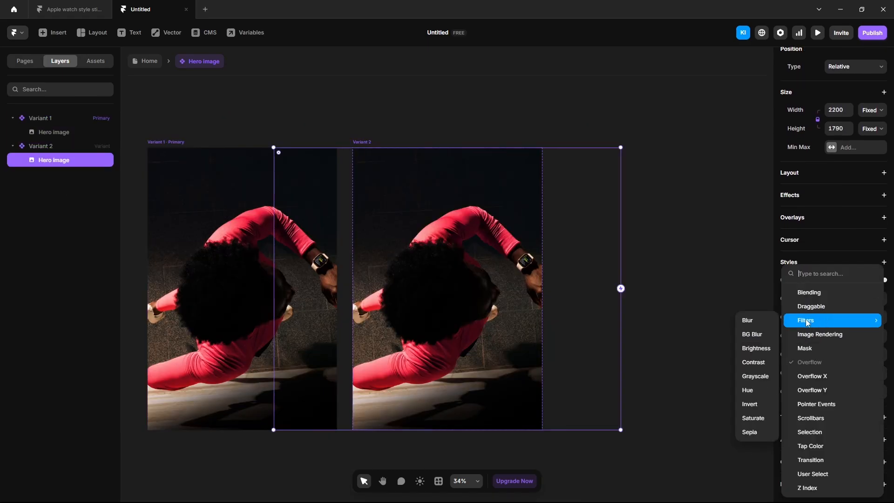
left_click(748, 320)
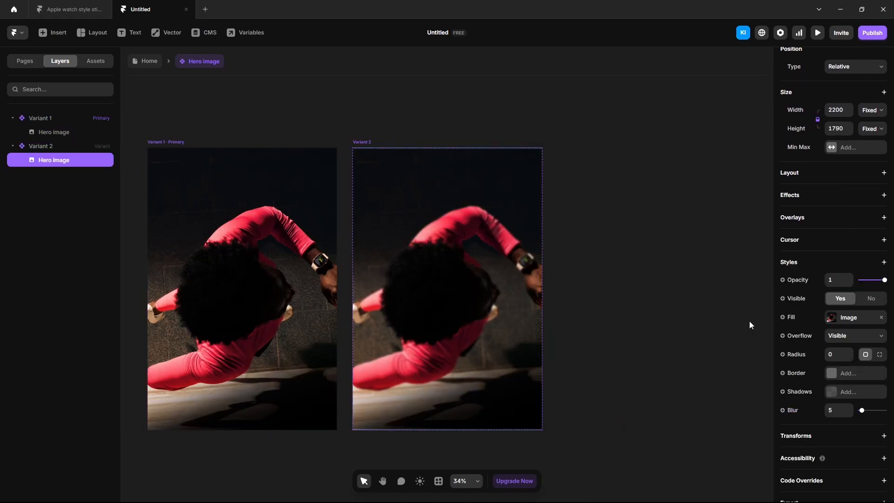
type("20")
left_click(647, 346)
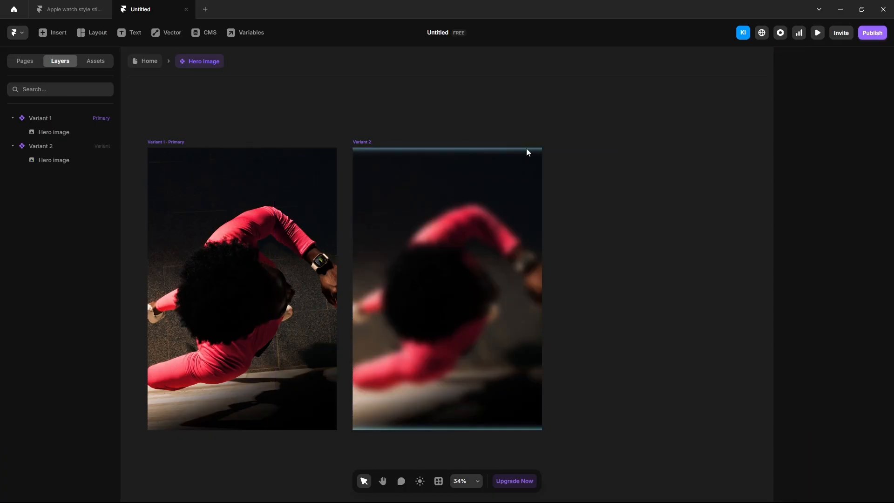
Return to the Home page and set the Hero image instance's width to Fill and its height to Fit Content
left_click(146, 66)
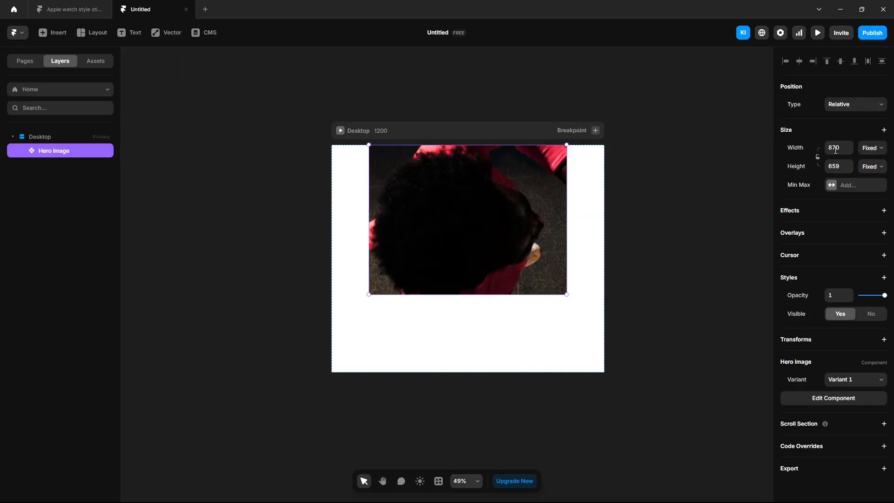
left_click(869, 148)
left_click(870, 188)
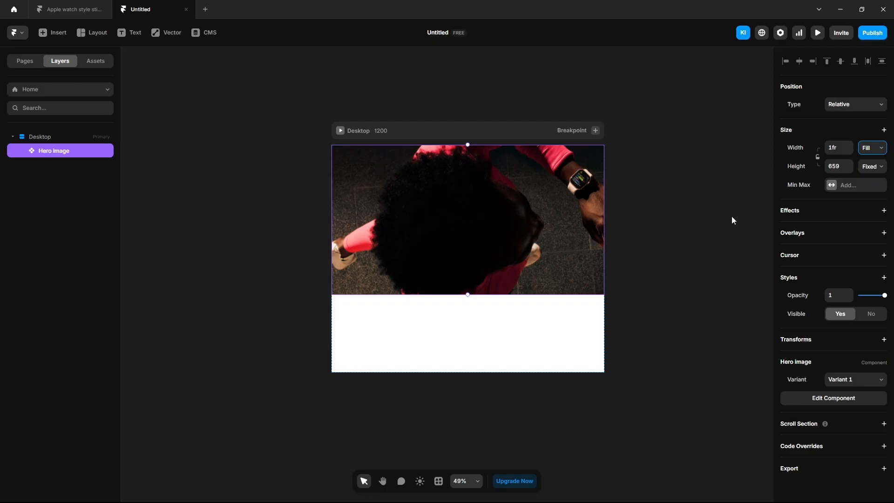
left_click(871, 166)
left_click(866, 217)
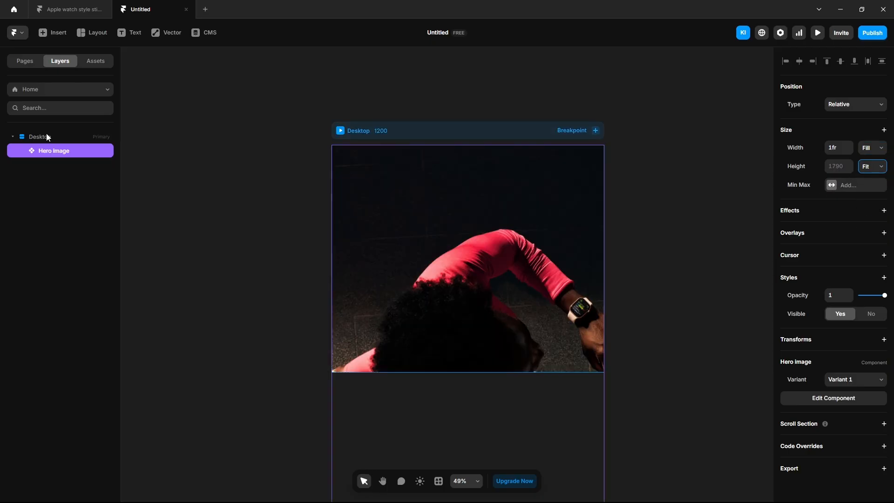
Set the Desktop breakpoint's height to Fit Content
left_click(47, 138)
left_click(871, 167)
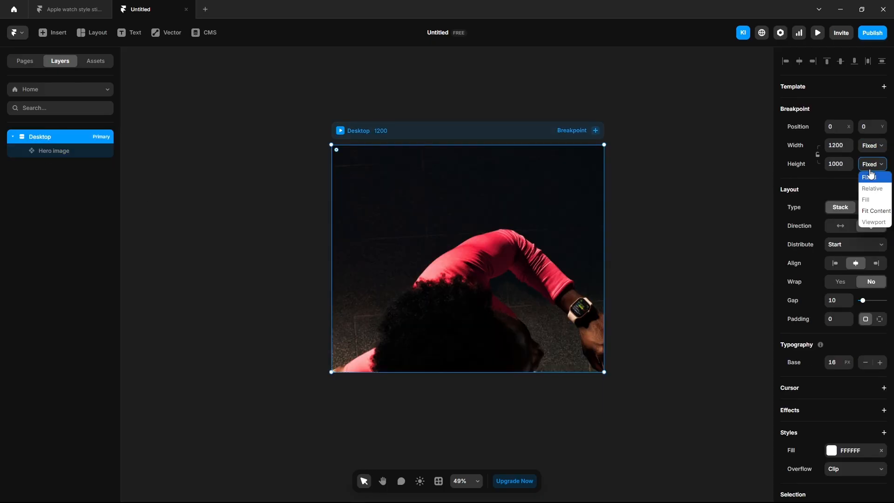
left_click(873, 212)
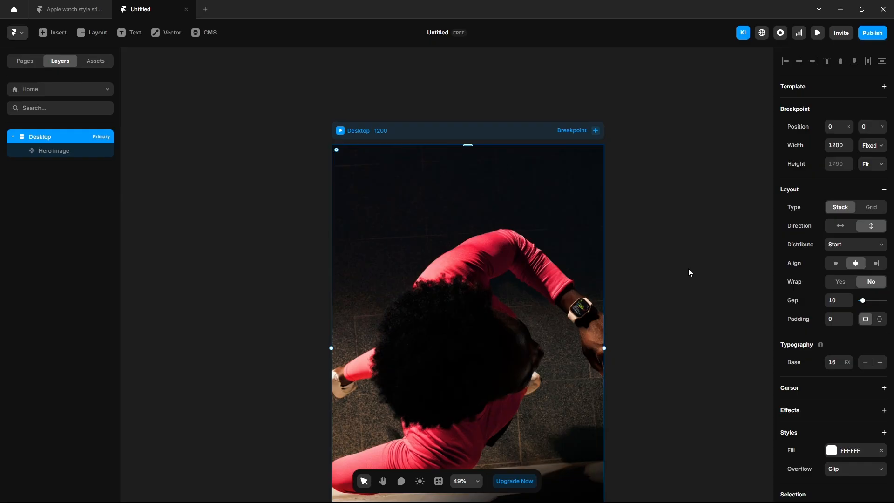
Add a text layer reading "To know you is to move you." to the Desktop breakpoint
left_click(669, 312)
left_click_drag(670, 313, 606, 281)
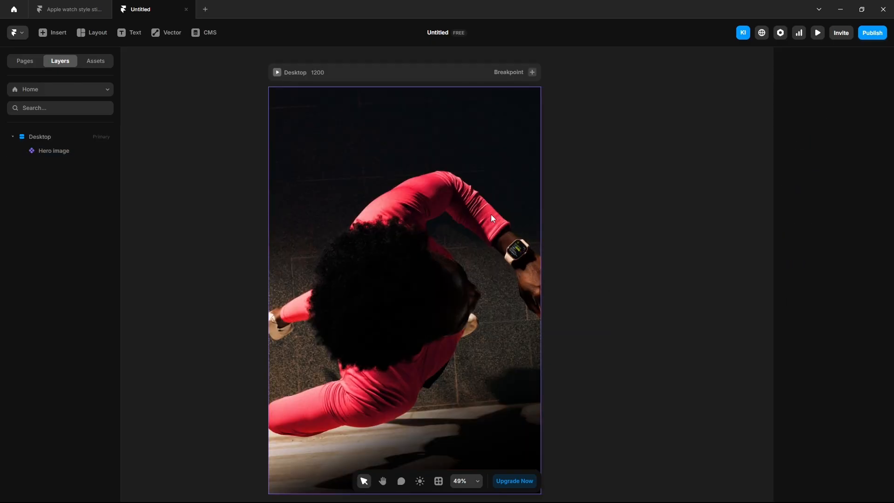
key("t")
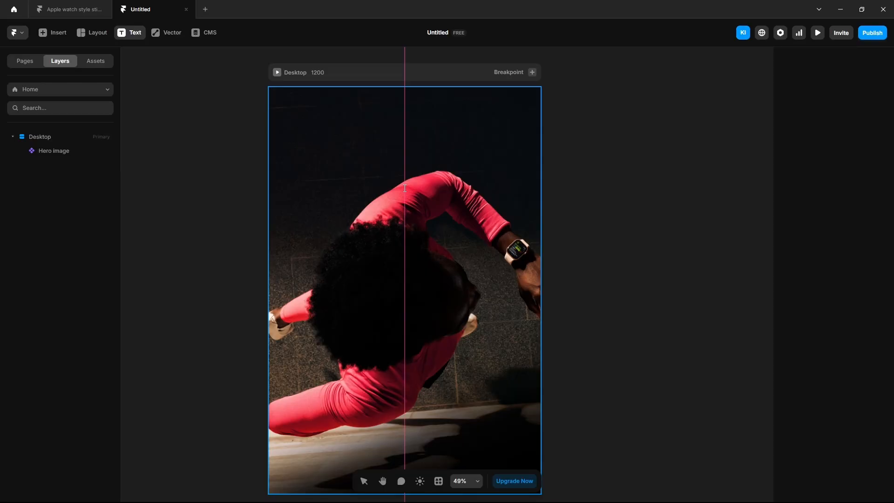
left_click(405, 188)
type("To know you is to move you.")
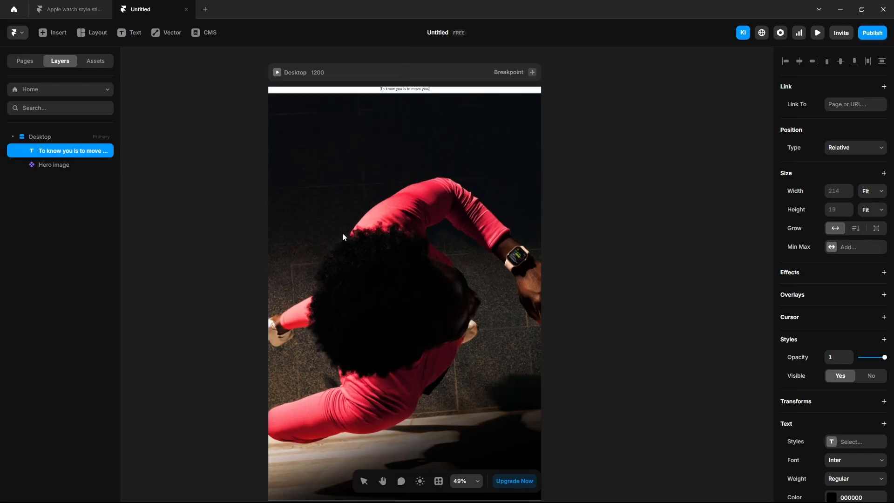
key("Escape")
Set the text layer's font to Satoshi with Bold weight
left_click(845, 462)
type("sato")
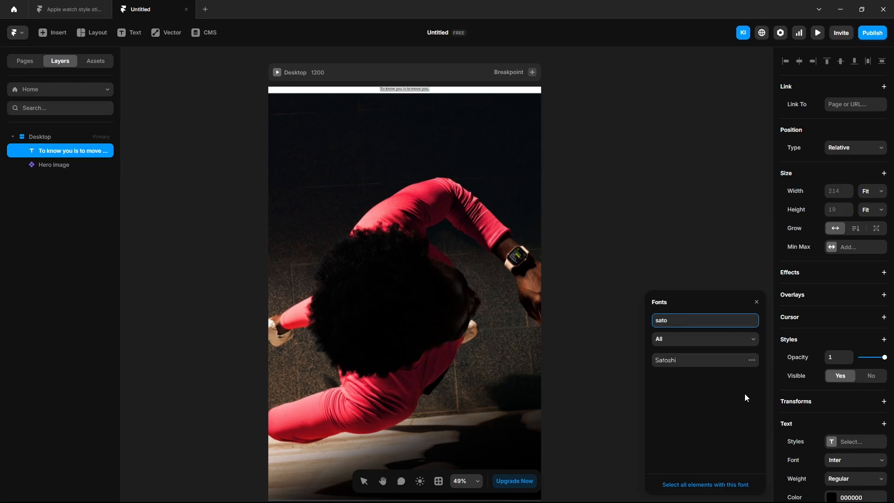
left_click(736, 360)
left_click(837, 479)
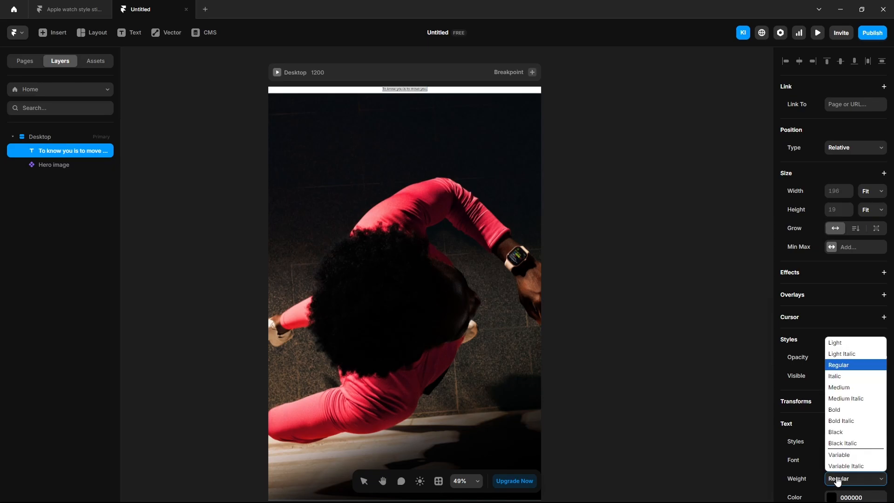
left_click(834, 409)
Set the text layer's color to F5F5F7
scroll(830, 413, "down", 3)
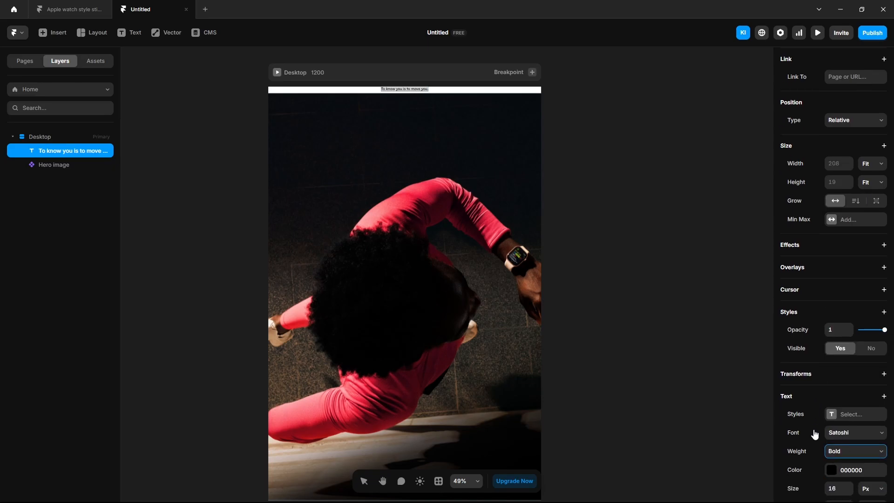
left_click(831, 357)
type("F5F5F7")
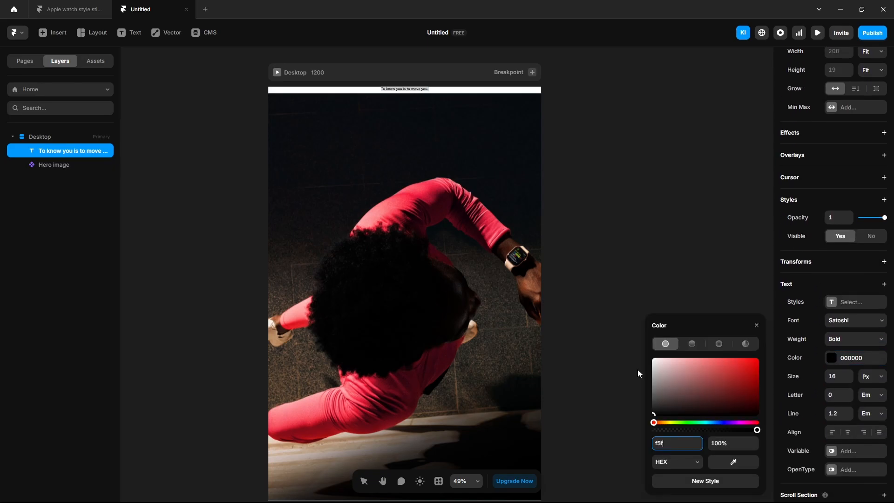
key("Return")
Set the heading text's size to 56 px
left_click(835, 378)
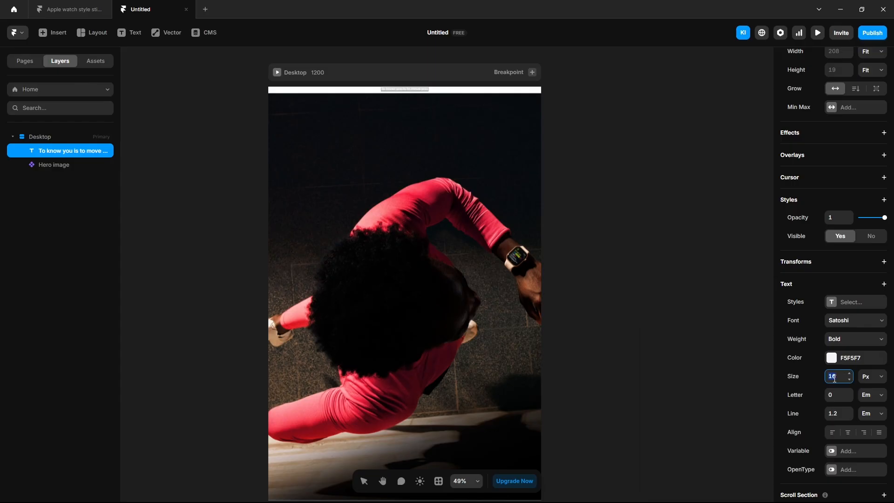
type("56")
key("Return")
Add a paragraph text layer beginning "Now, in addition to detailed insights, Apple Watch Series 11 provides personalized fitness encouragement." to the Desktop breakpoint
key("t")
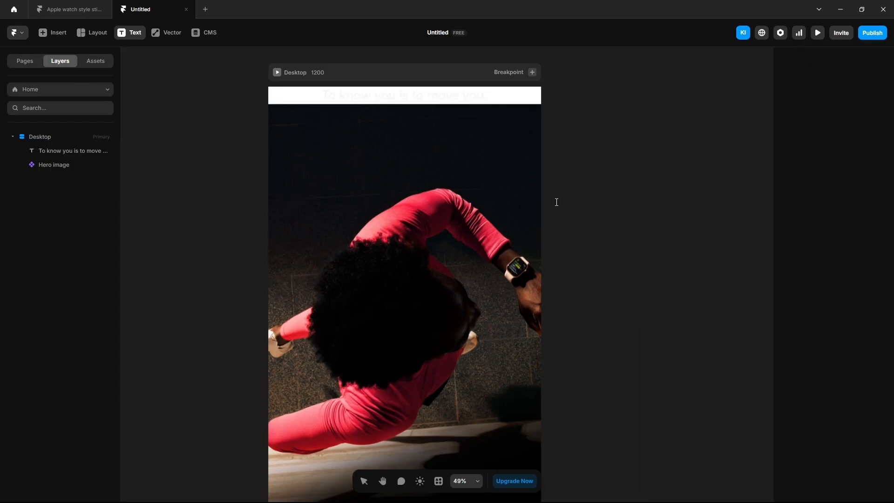
left_click(396, 170)
type("Now, in addition to detailed insights, Apple Watch Series 11 provides personalized fitness encouragement. With Apple Intelligence from your nearby iPhone, Workout Buddy gives you audible motivation in real time. Together with Workout metrics, Heart Rate Zones, and Custom Workouts, there are even more brains behind the burn.")
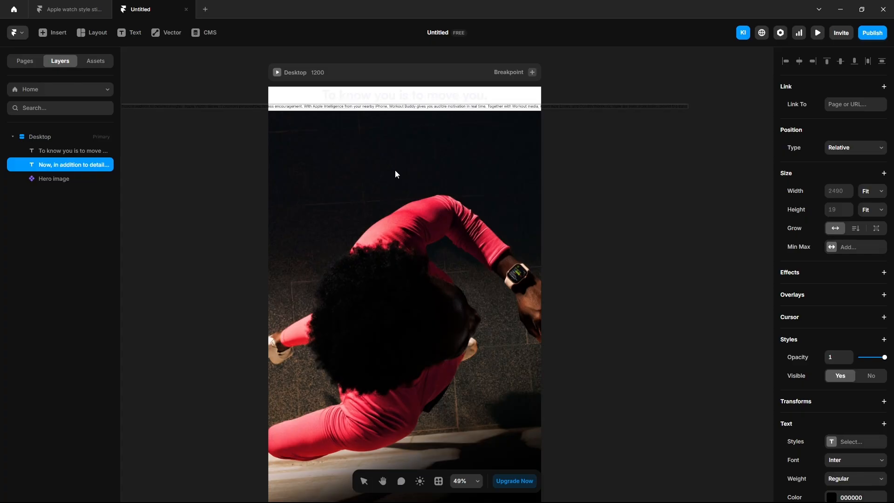
Set the new paragraph's font to Satoshi with Medium weight
left_click(854, 461)
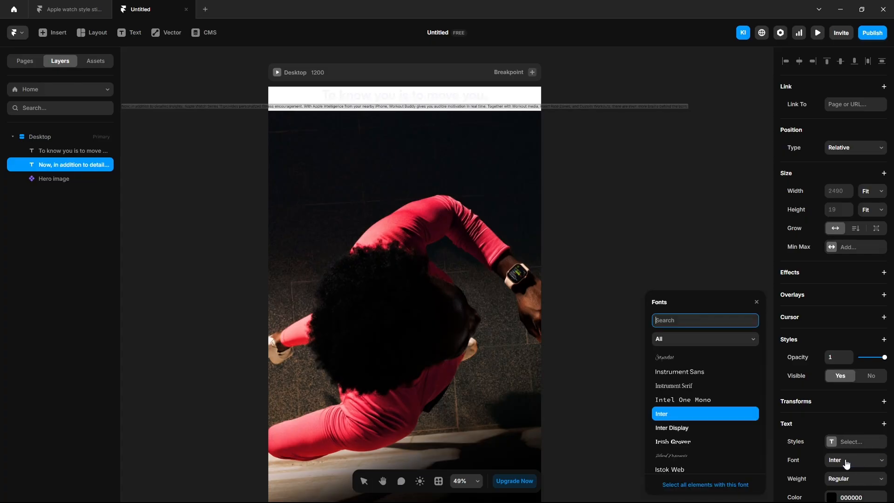
type("sato")
key("Return")
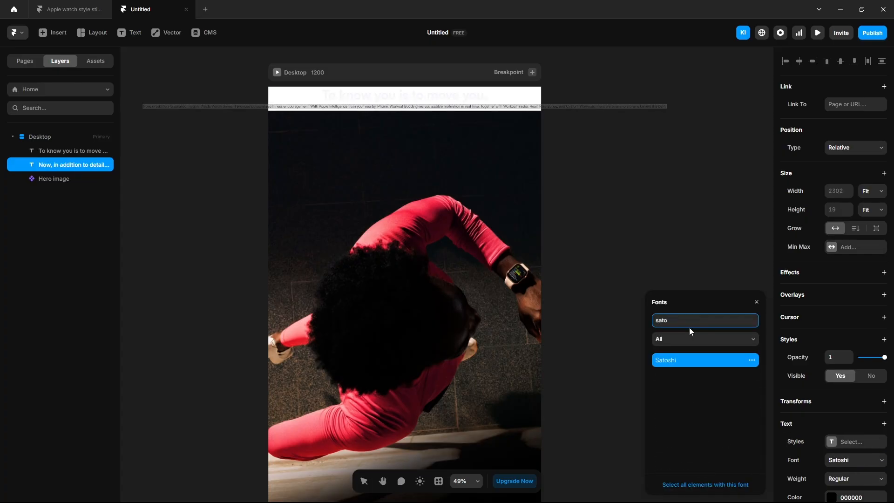
left_click(848, 480)
left_click(838, 387)
Set the paragraph's color to F5F5F7 and its size to 24 px
scroll(842, 414, "down", 3)
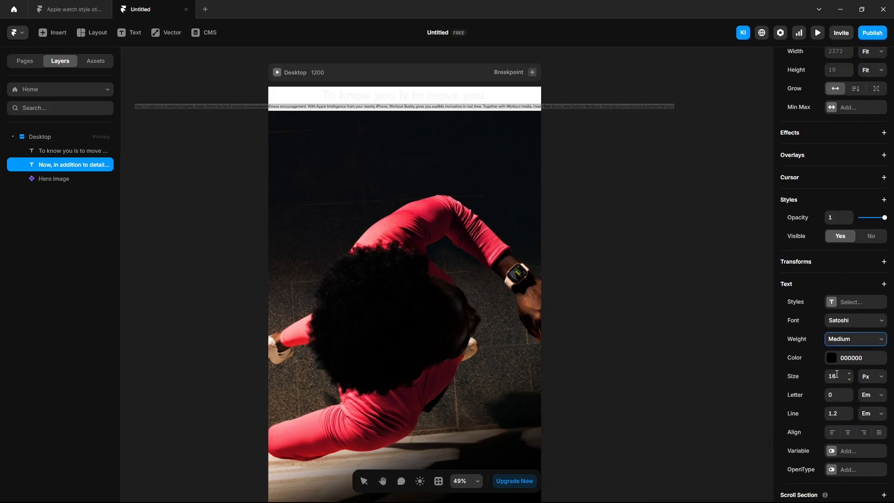
left_click(831, 358)
type("F5F5F7")
left_click(839, 375)
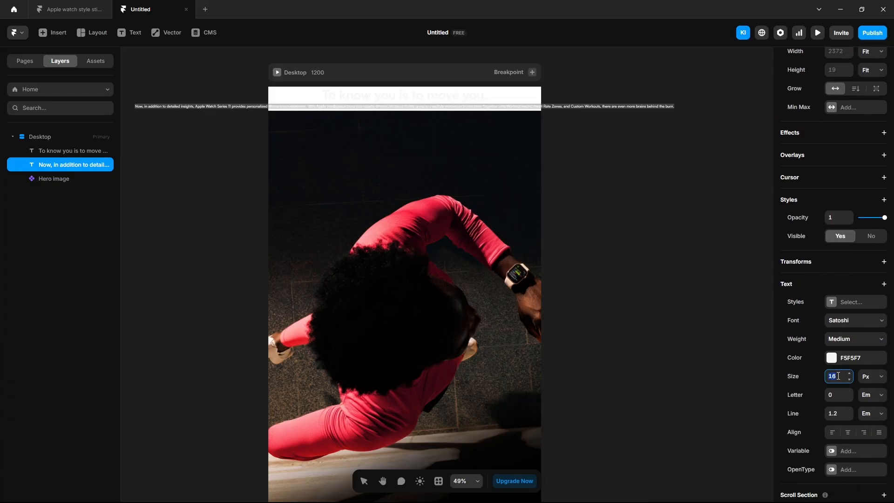
type("24")
key("Return")
Wrap the heading and paragraph in a stack named "Text content" and set its position type to Absolute
left_click(87, 160)
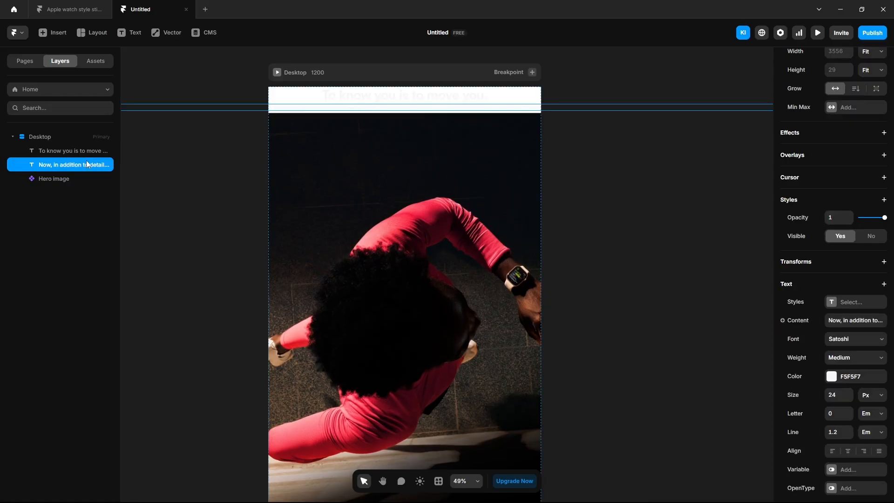
left_click(80, 151, "shift")
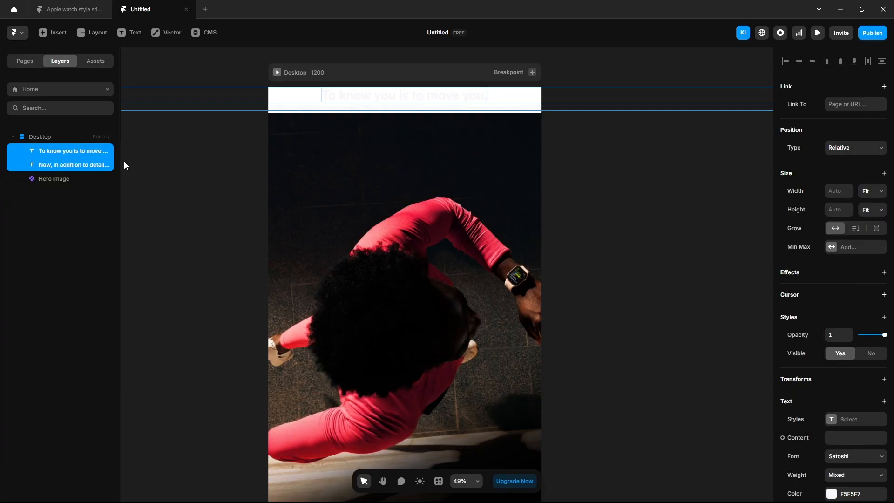
key("ctrl+alt+Return")
double_click(52, 149)
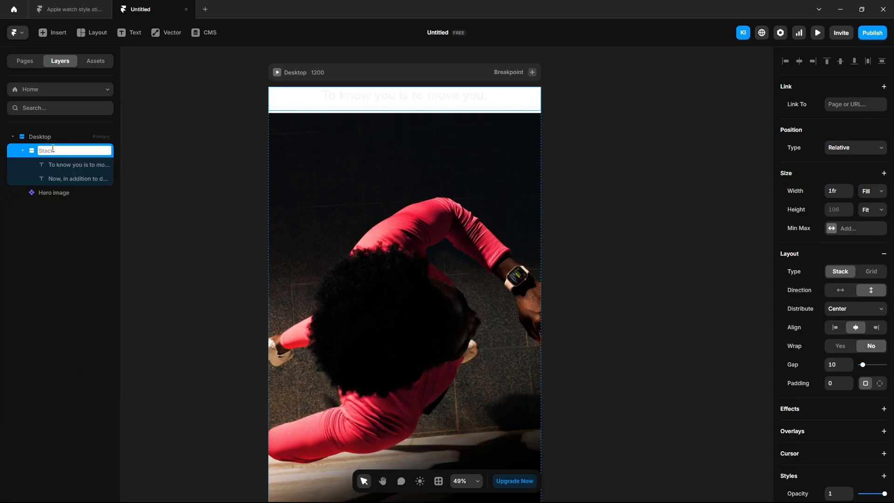
type("Text content")
key("Return")
left_click(844, 148)
left_click(844, 162)
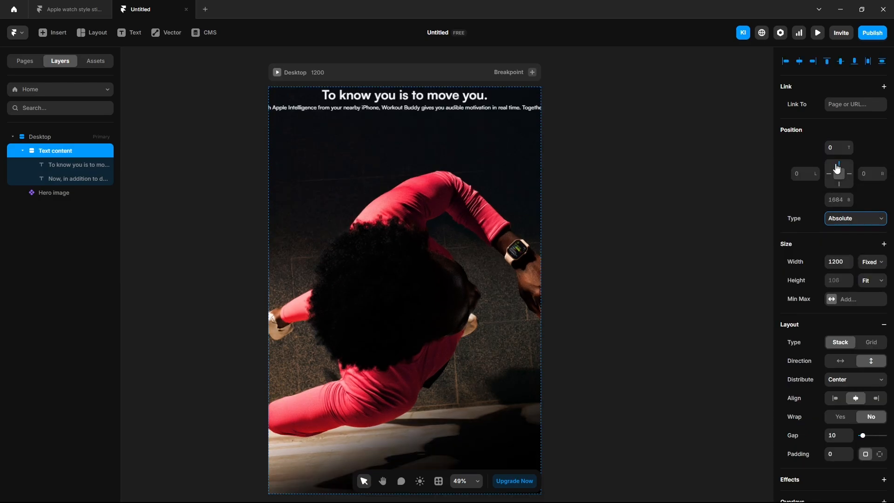
Give the "To know you is to move you." heading a fixed width of 460
left_click(69, 169)
left_click(874, 195)
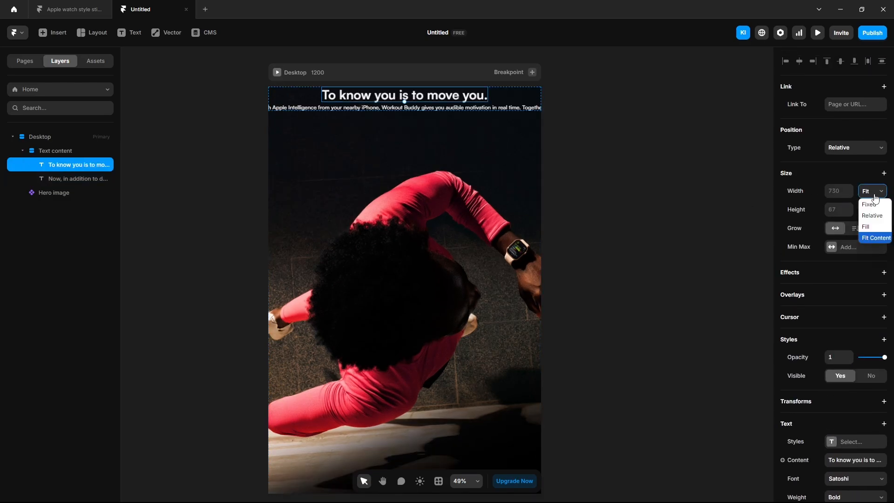
left_click(869, 204)
left_click(839, 191)
type("4")
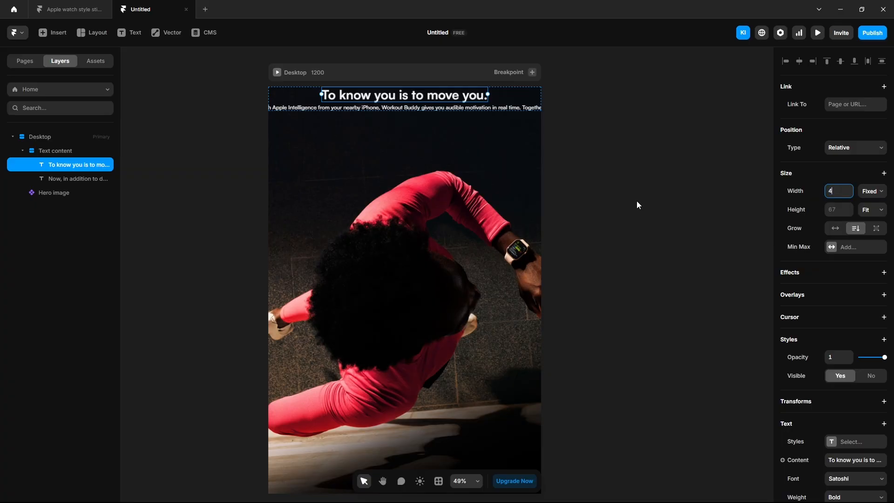
type("60")
key("Return")
Set the width of the paragraph in the Text content stack to 400
left_click(97, 180)
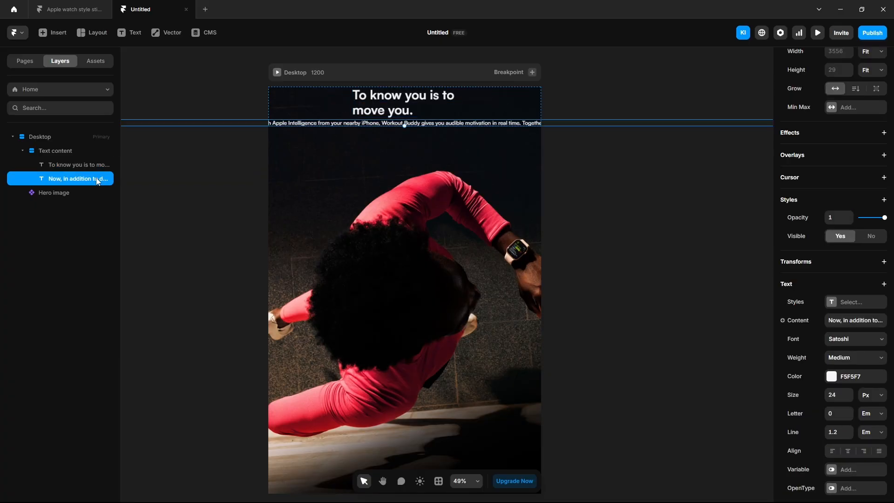
scroll(835, 193, "up", 3)
left_click(836, 190)
type("400")
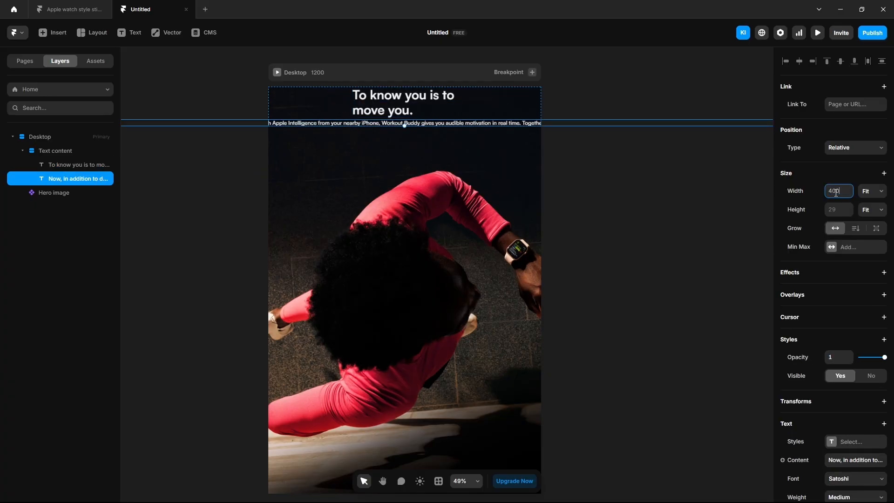
key("Return")
Left-align the Text content stack's items and move the stack to about 82 px from the breakpoint's top and 92 px from its left
left_click(52, 151)
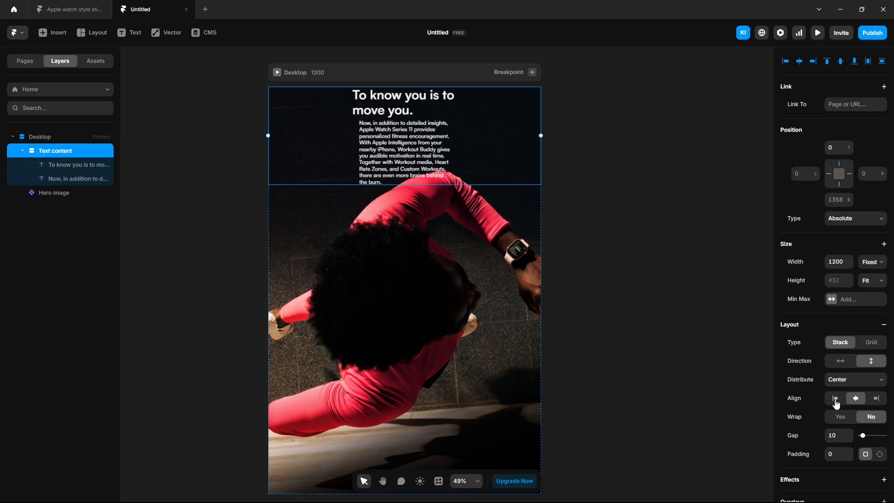
left_click(835, 398)
left_click_drag(305, 101, 322, 118)
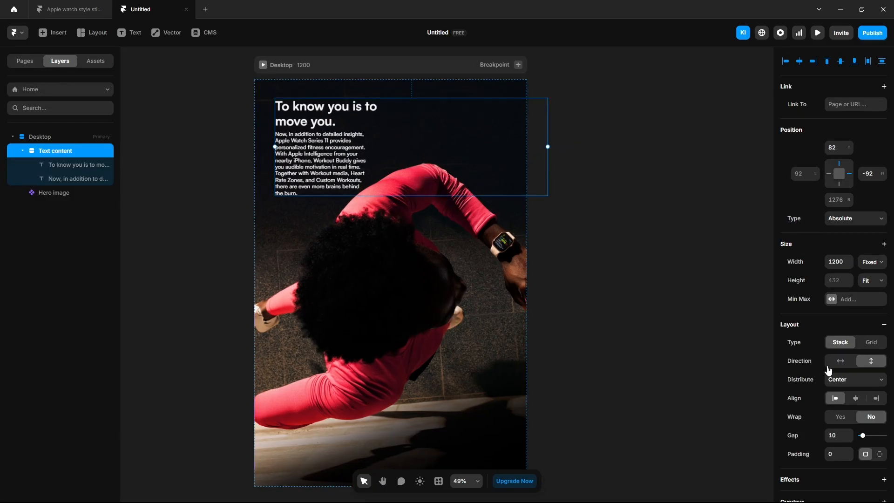
Set the Text content stack's gap to 30
left_click(839, 435)
type("30")
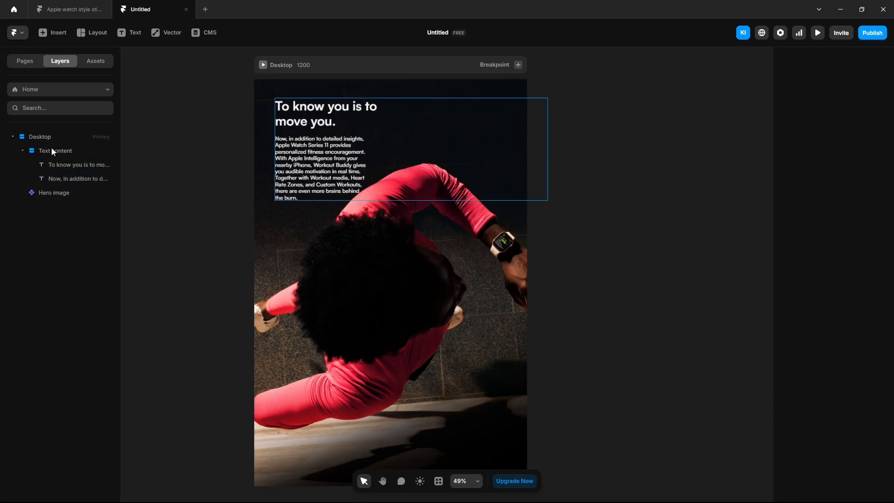
Duplicate the Text content stack and place the copy over the hero image's lower right, about 47 px above its bottom edge
left_click(53, 148)
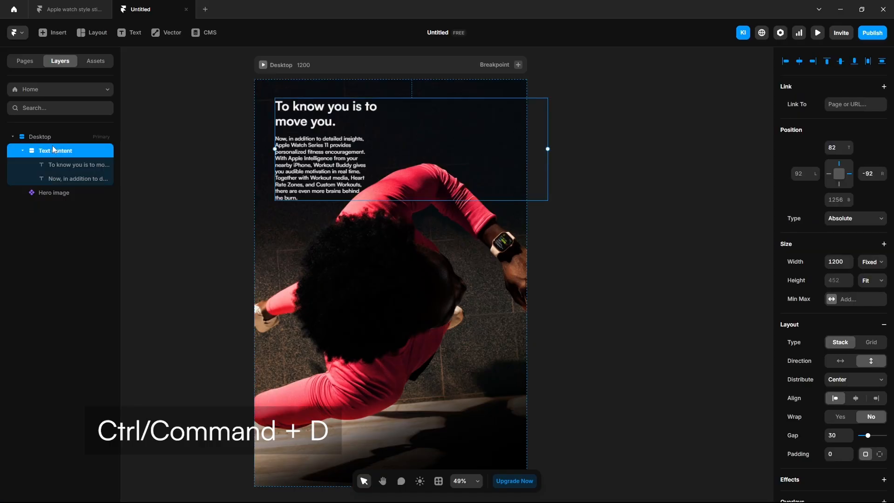
key("ctrl+d")
scroll(592, 227, "down", 2)
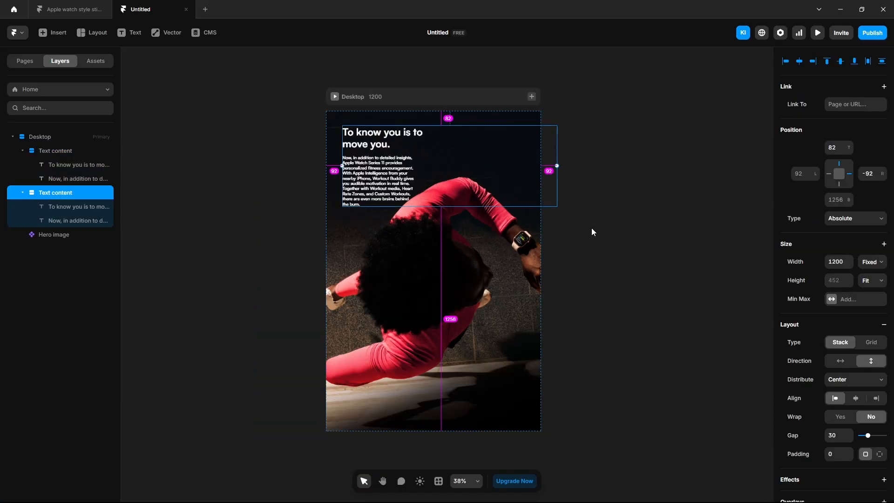
key("space")
left_click_drag(635, 266, 543, 222)
left_click_drag(277, 98, 379, 308)
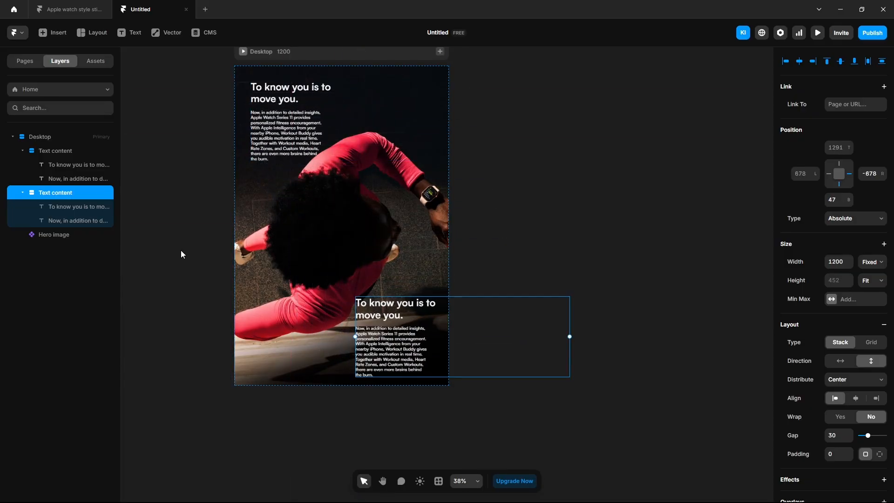
Replace the copied heading with "Way to go! That was your fastest 5K ever." and set its width to 530
double_click(405, 305)
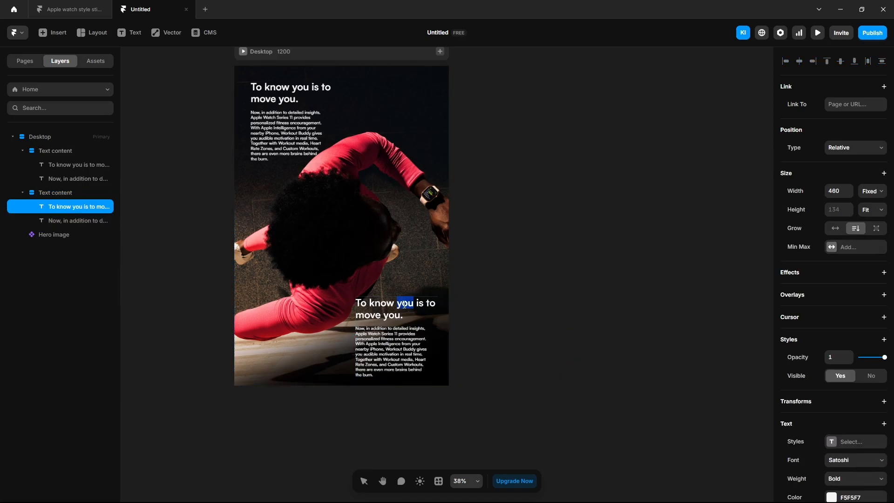
key("ctrl+a")
type("Way to go! That was your fastest 5K ever.")
key("Escape")
left_click(841, 194)
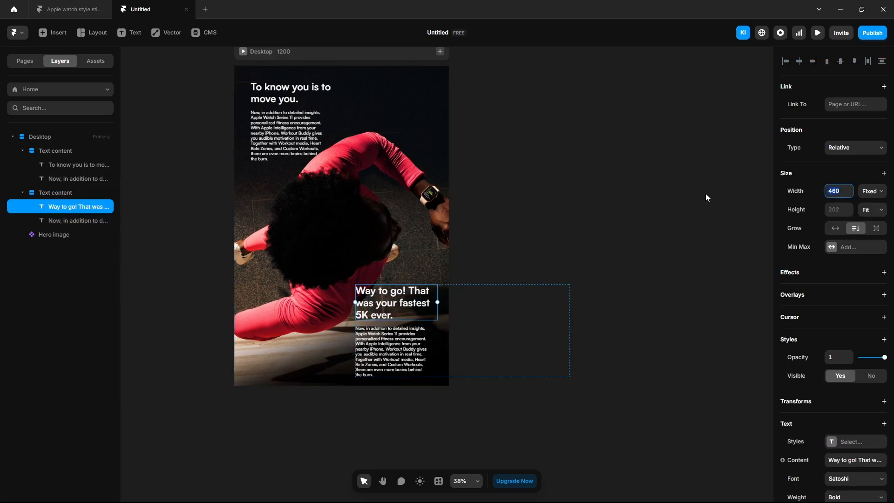
type("400")
key("Return")
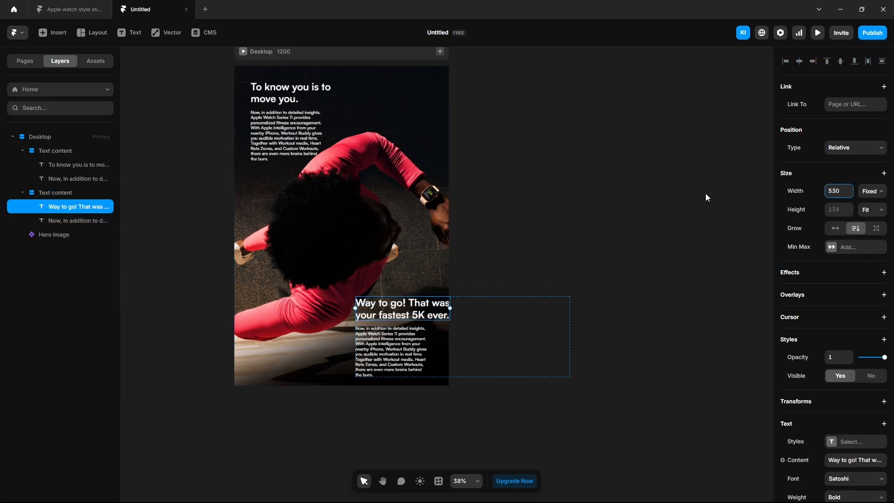
Replace the copied paragraph with the text beginning "Meet your new Workout Buddy." and set its width to 520
left_click(381, 349)
double_click(381, 348)
type("Meet your new Workout Buddy. A brand-new text-to-speech model generates personalized pep talks using voice data from an Apple Fitness+ trainer, so it has the right energy, style, and tone for a workout.4 Time to buddy up.")
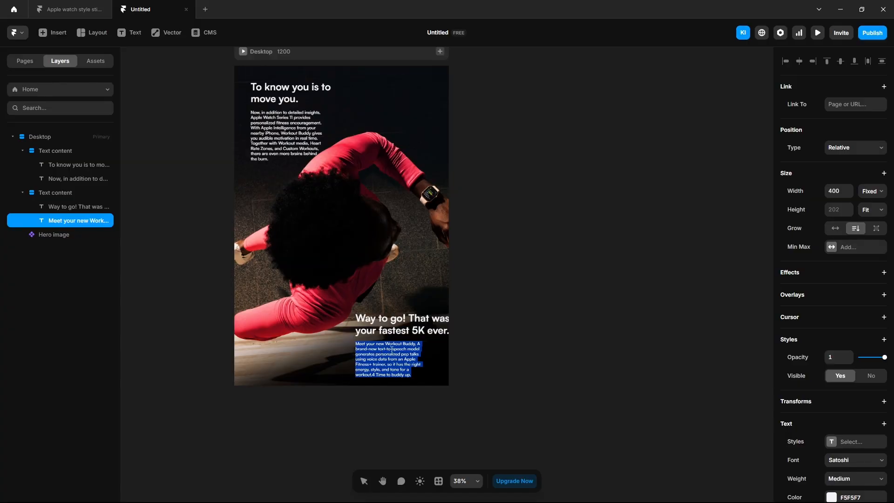
left_click(839, 191)
type("520")
key("Return")
left_click(676, 229)
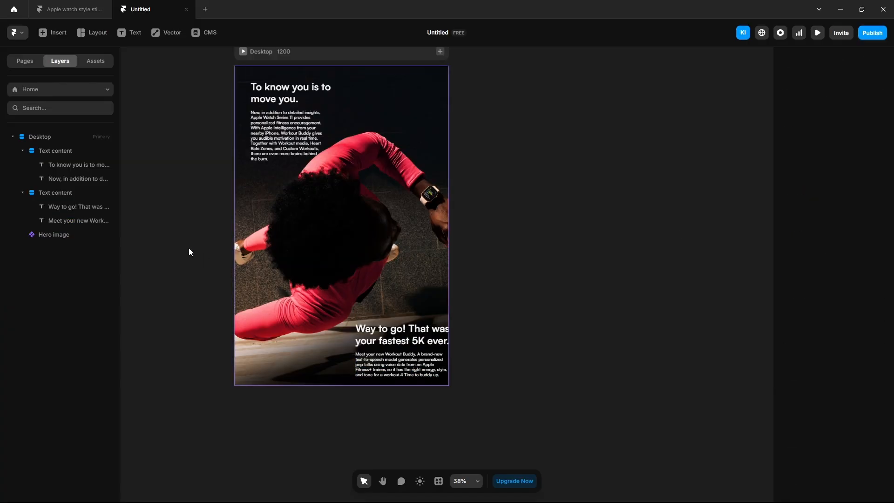
Move the duplicated stack to about 600 px from the left and 81 px from the bottom, and rename it "Text content 2"
left_click(67, 194)
left_click_drag(387, 342, 398, 328)
double_click(66, 192)
left_click(81, 193)
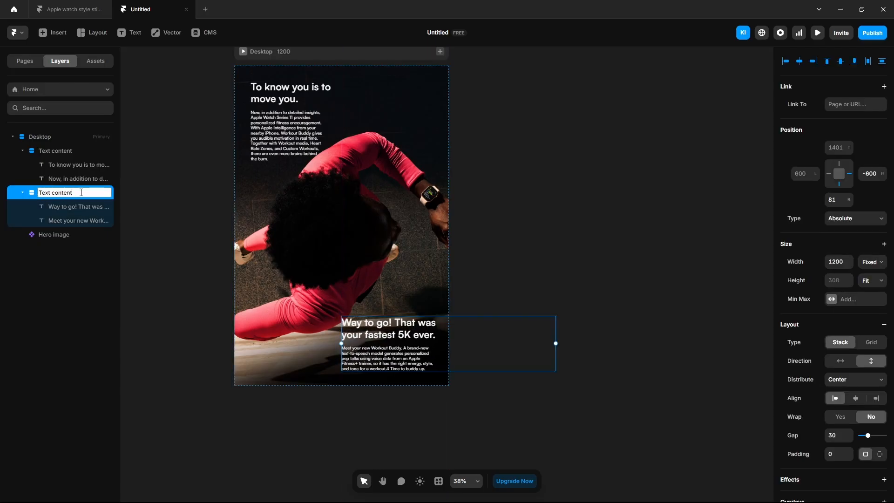
type("2")
key("Return")
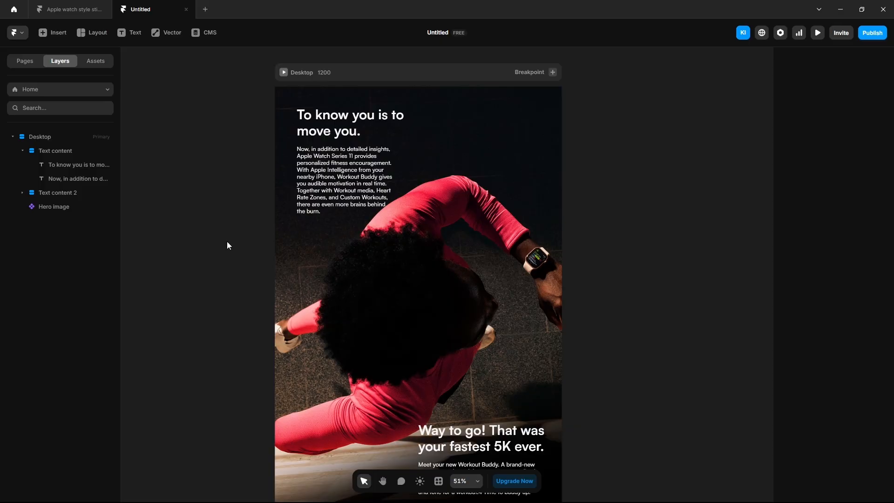
Set the Hero image component's position type to Sticky
left_click(61, 208)
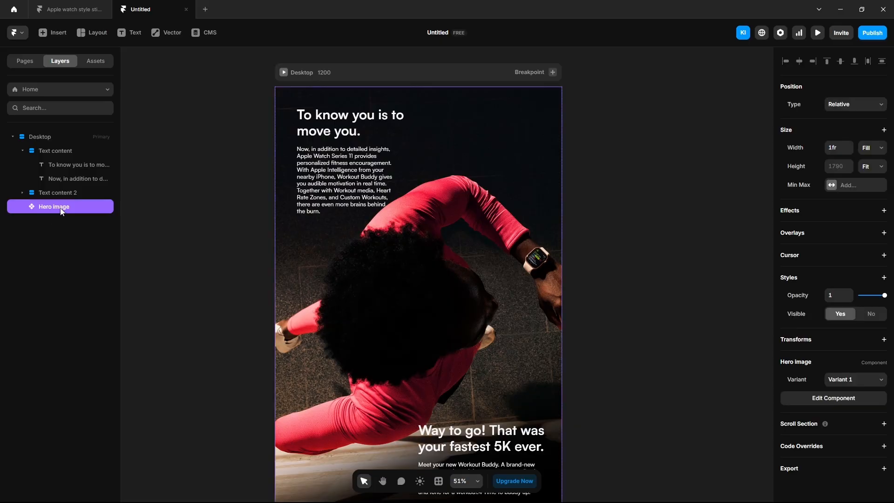
left_click(841, 104)
left_click(843, 152)
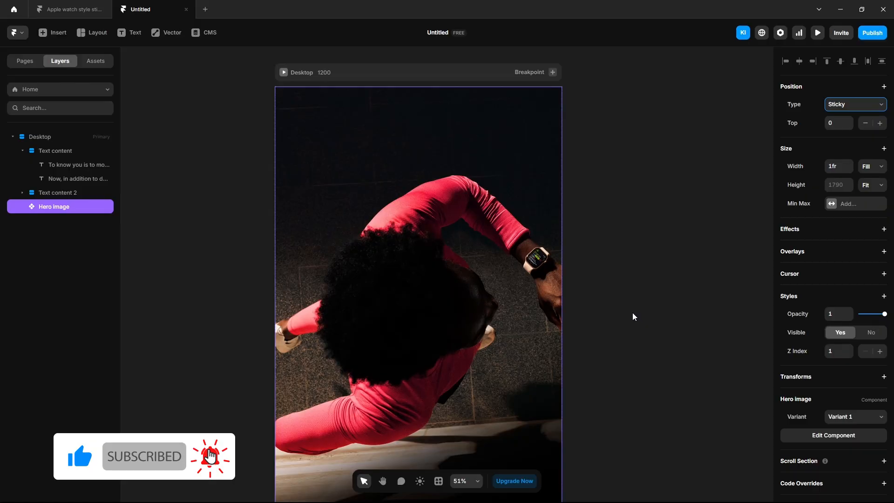
Set the Text content stack's Z index to 2
left_click(52, 152)
scroll(809, 410, "down", 5)
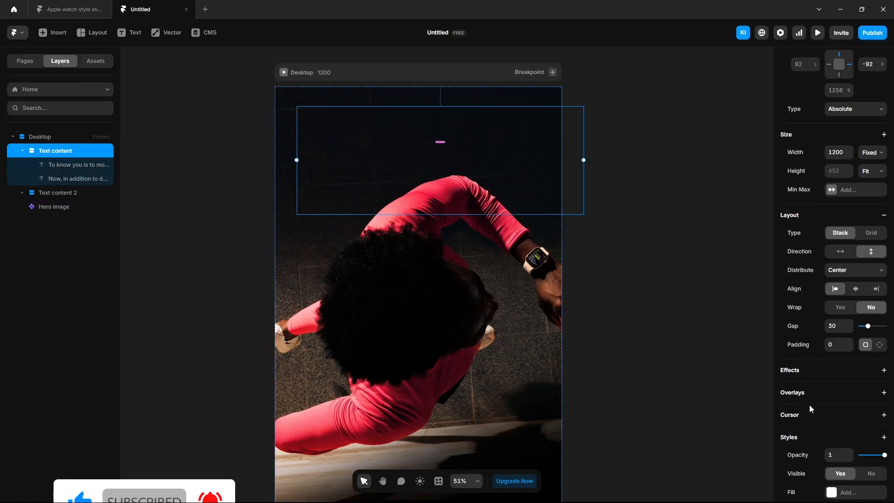
left_click(833, 462)
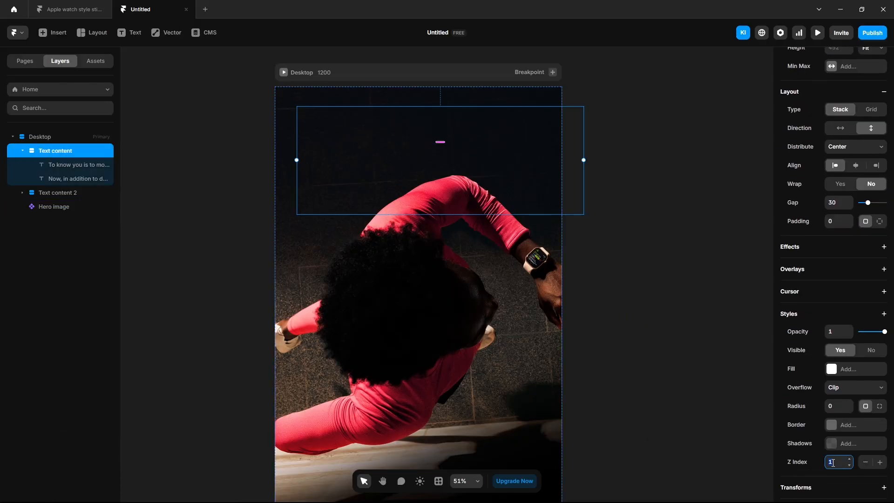
key("Return")
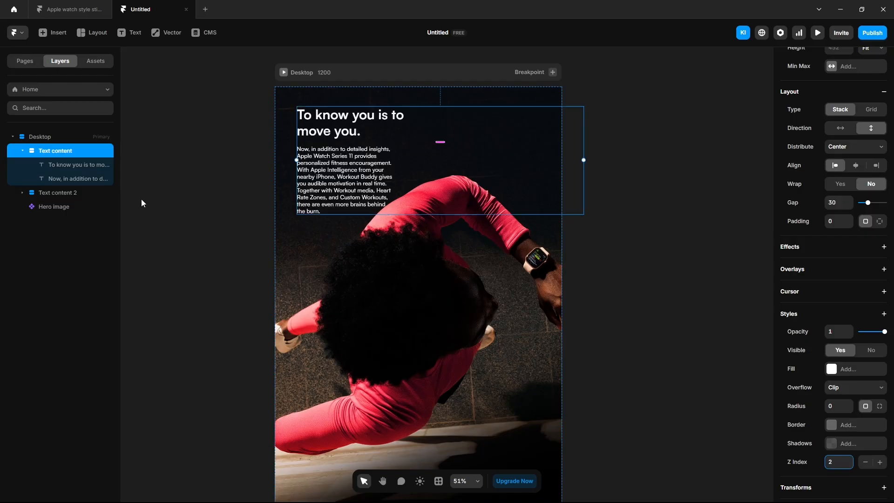
Set the Text content 2 stack's Z index to 2
left_click(74, 193)
scroll(822, 410, "down", 5)
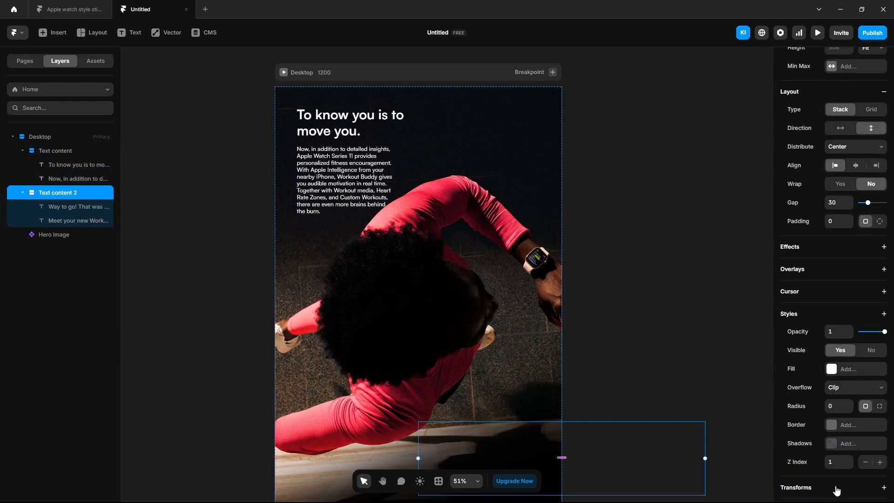
left_click(840, 462)
type("2")
key("Return")
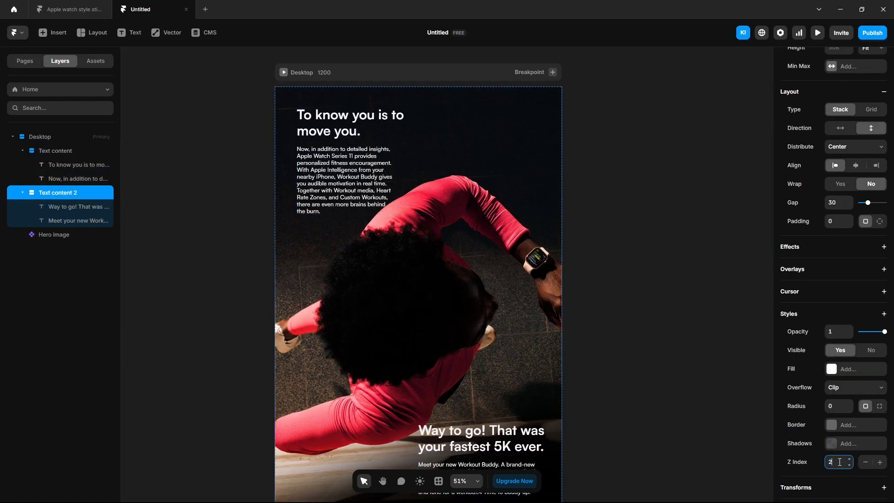
Draw a frame about 808 × 90 px on the Desktop page and set its position type to Absolute
left_click(671, 376)
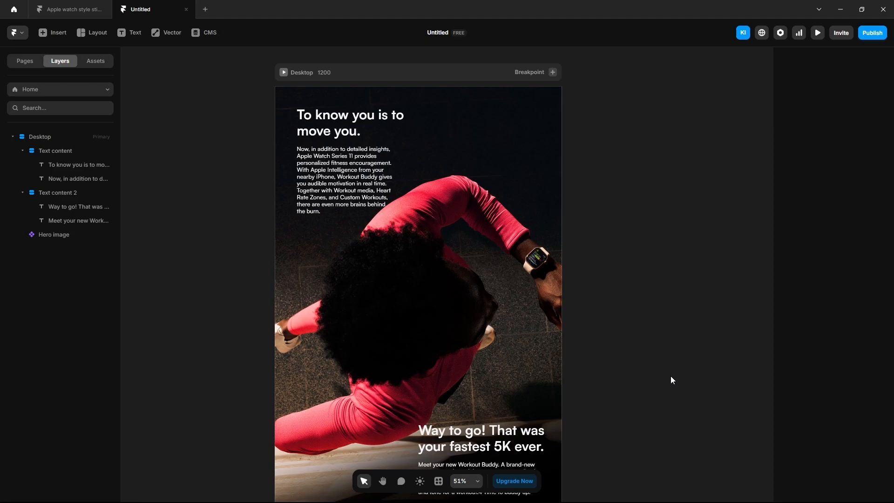
mouse_move(323, 260)
left_mouse_down()
mouse_move(498, 305)
mouse_move(516, 281)
left_mouse_up()
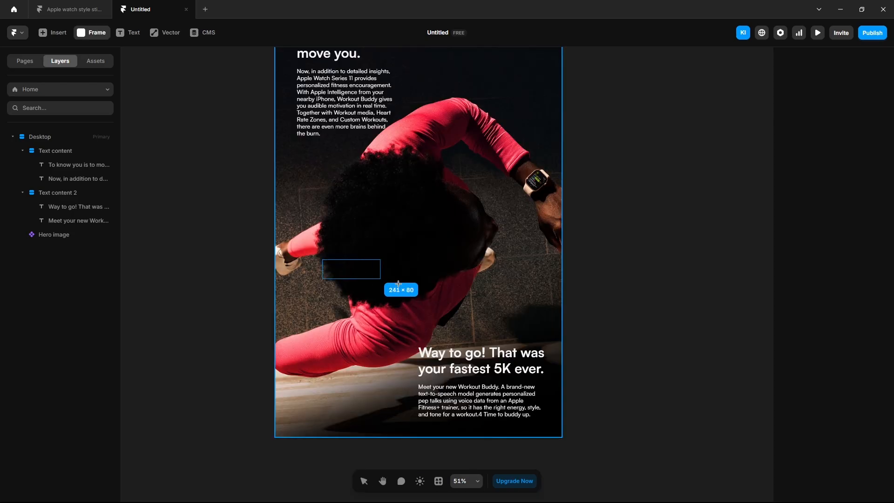
scroll(195, 329, "up", 3)
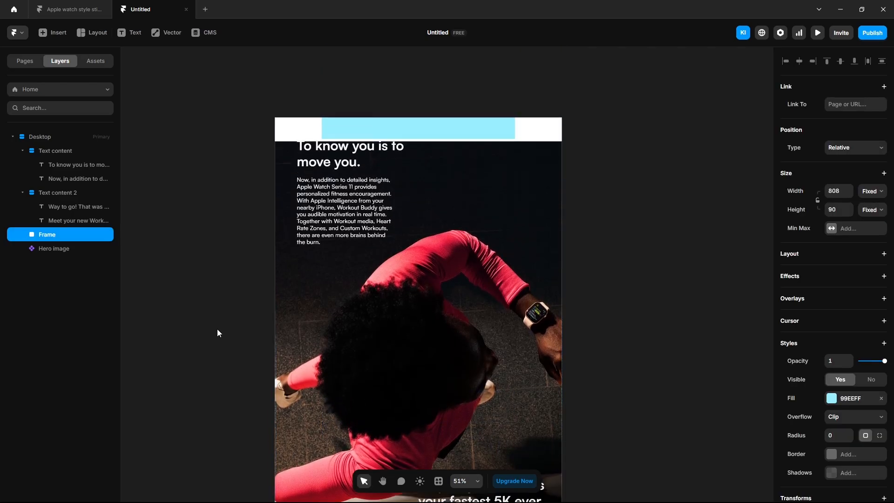
left_click(848, 147)
left_click(848, 161)
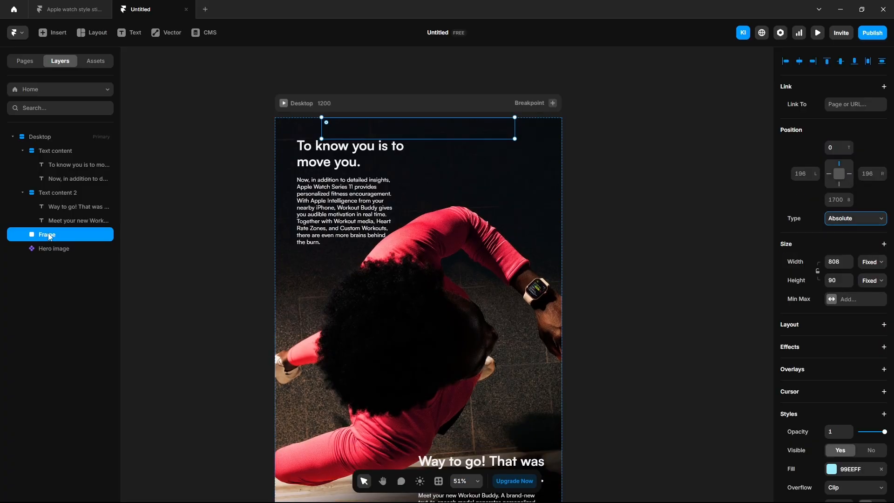
Move the Frame layer above Text content in the layer order and set its Z index to 3
left_click_drag(46, 234, 52, 149)
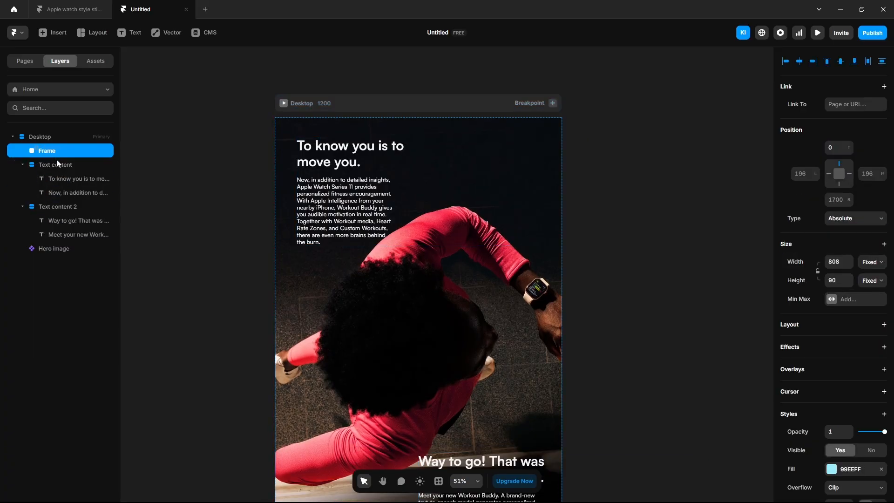
scroll(833, 370, "down", 4)
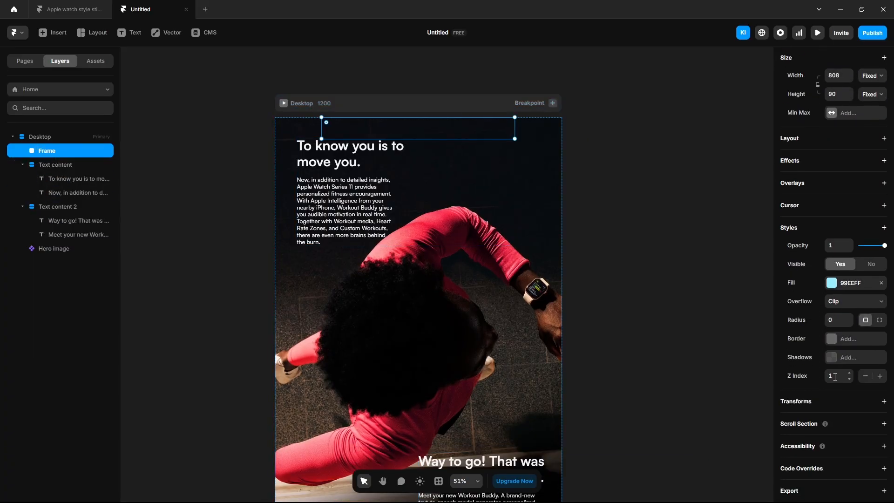
left_click(835, 377)
type("3")
key("Return")
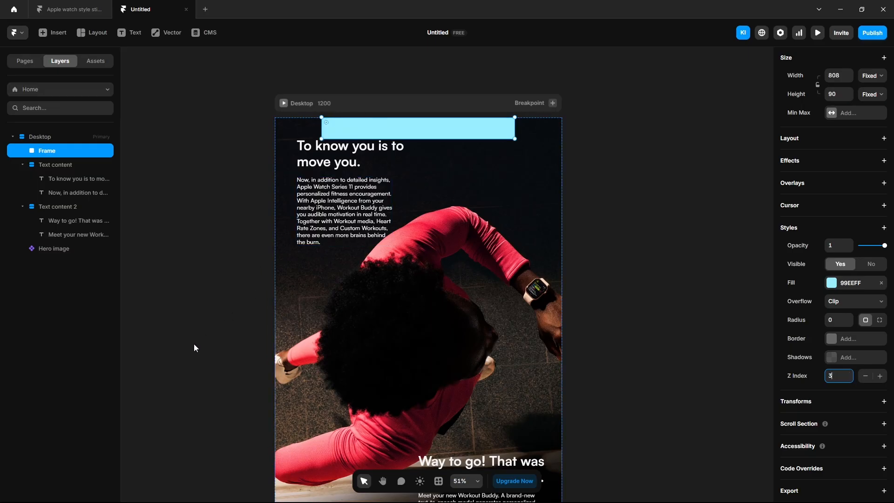
left_click(129, 347)
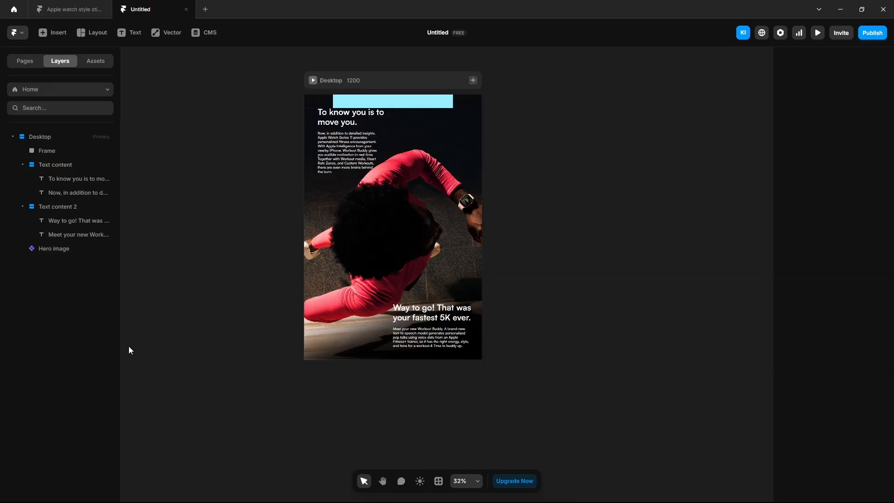
Wrap the Hero image, Text content and Text content 2 layers in a stack named "Container"
left_click(63, 249)
left_click(61, 208, "shift")
left_click(59, 166, "shift")
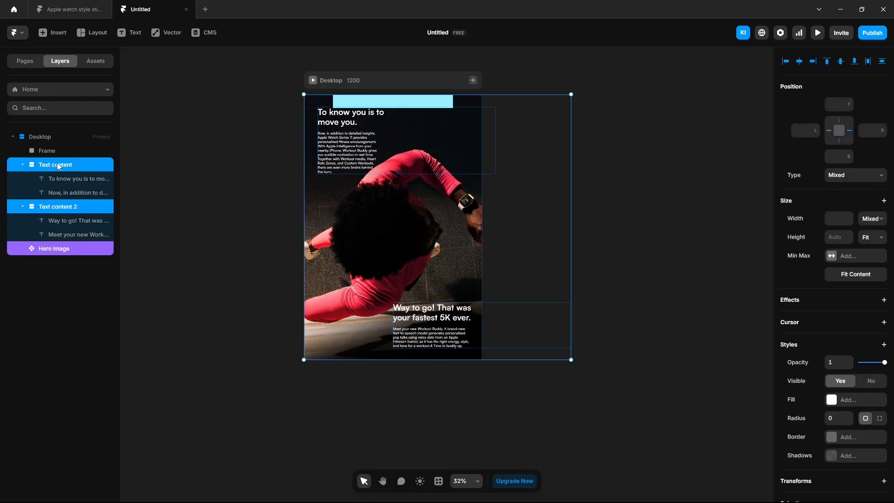
key("ctrl+alt+Return")
double_click(57, 164)
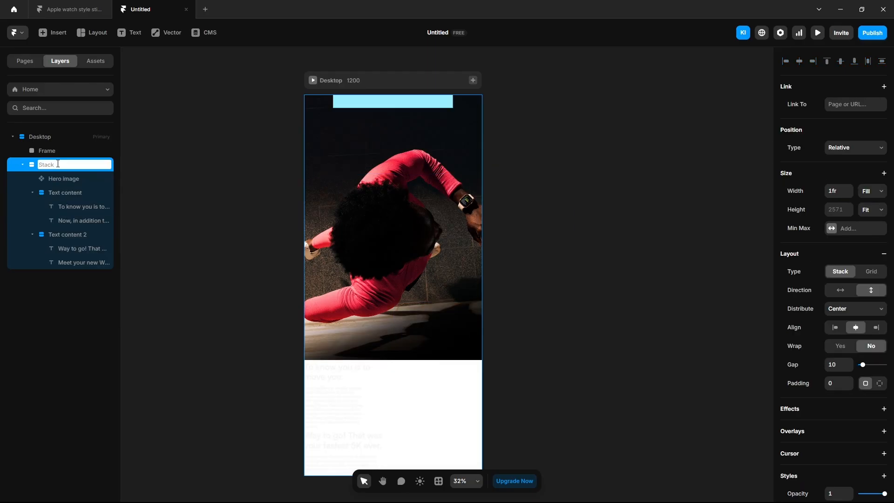
type("Container")
key("Return")
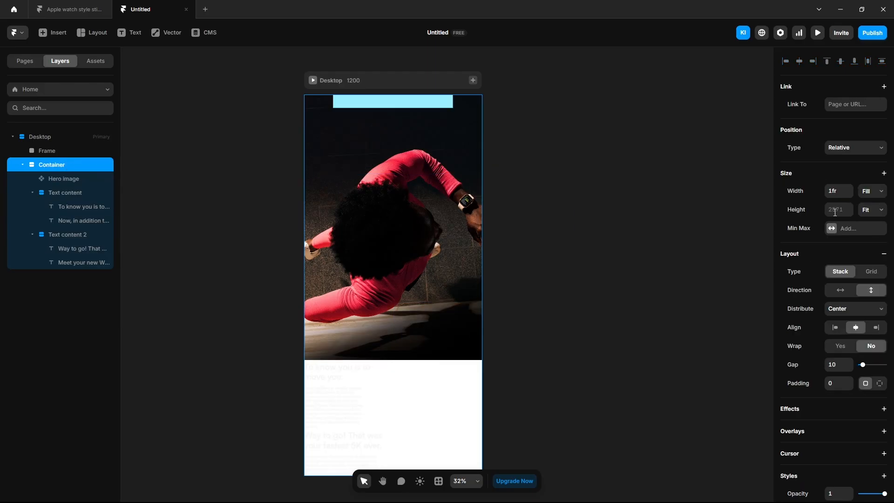
Set the Container stack's height to 3000 and its distribution to Start
left_click(839, 209)
type("3000")
key("Return")
left_click(840, 314)
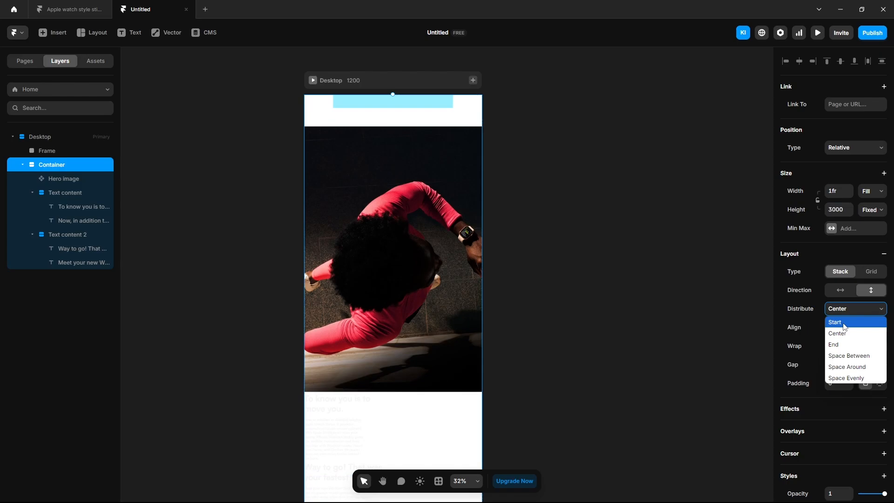
left_click(845, 326)
Set the Text content stack's position type to Absolute and place it over the hero image's upper left area
left_click(65, 194)
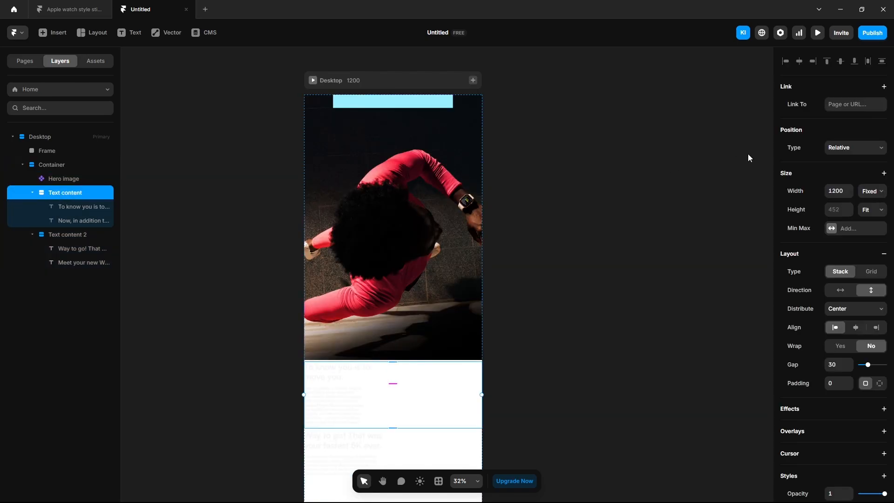
left_click(855, 148)
left_click(854, 160)
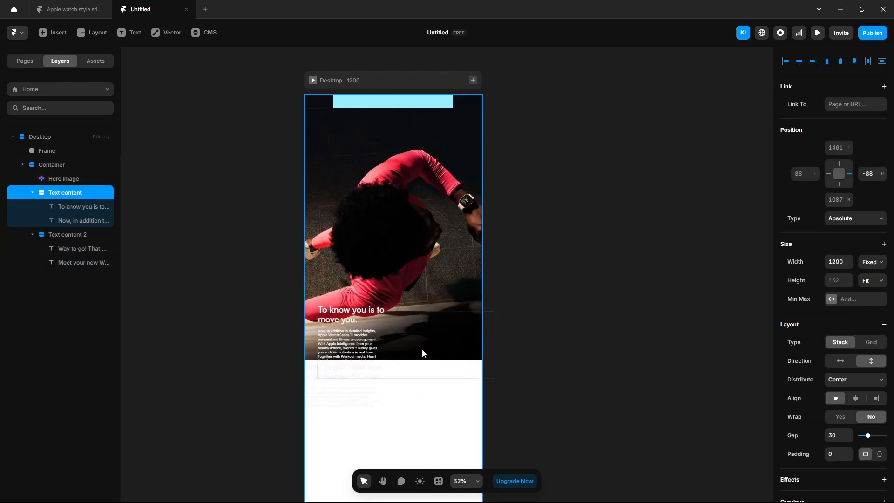
left_click_drag(423, 353, 420, 159)
Set the Text content 2 stack's position type to Absolute and place it over the hero image's lower right area
left_click(69, 235)
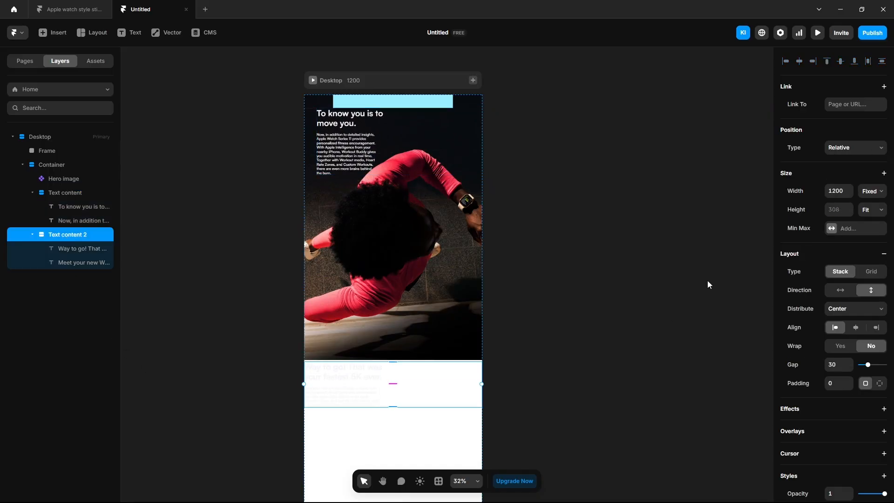
left_click(855, 148)
left_click(854, 159)
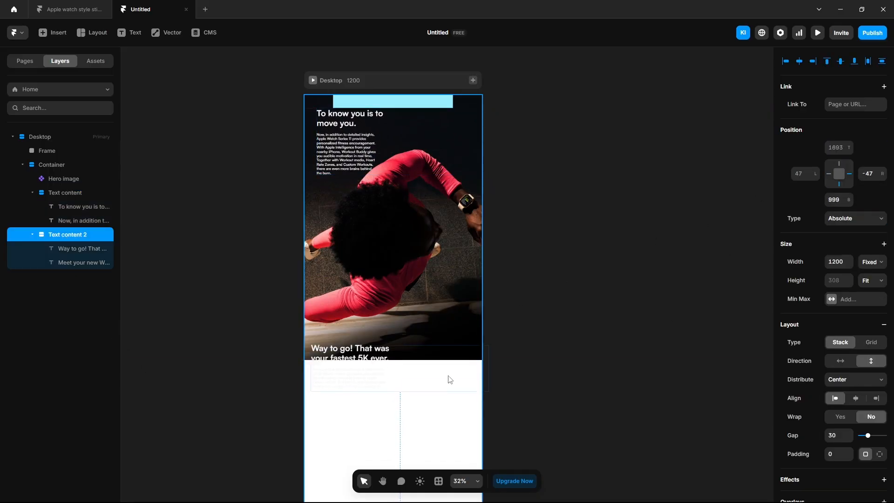
left_click_drag(450, 379, 528, 343)
left_click(166, 161)
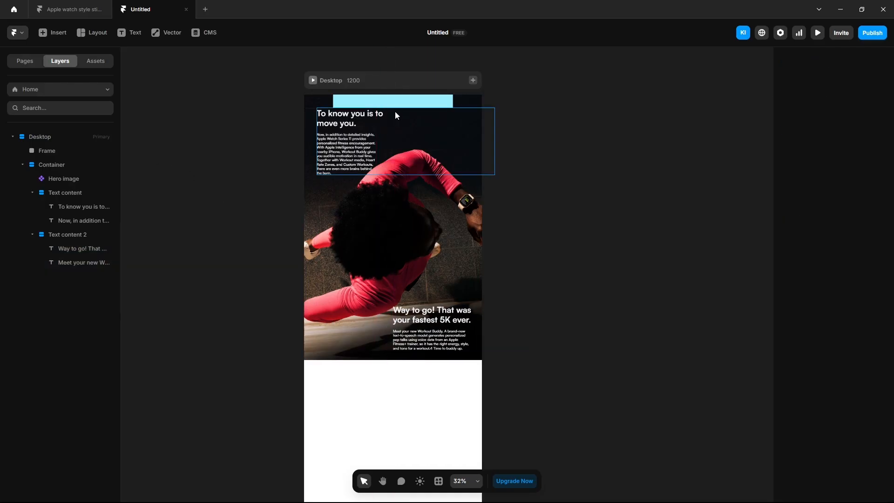
Rename the light blue frame's layer as "1"
left_click(58, 150)
double_click(58, 150)
type("1")
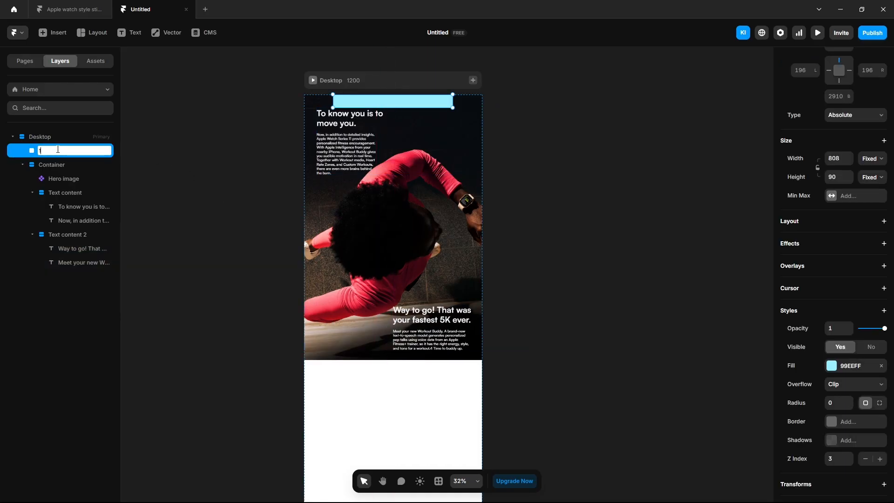
key("Return")
Move frame 1 down over the lower part of the hero image and set its top offset to 1400
left_click_drag(398, 105, 395, 295)
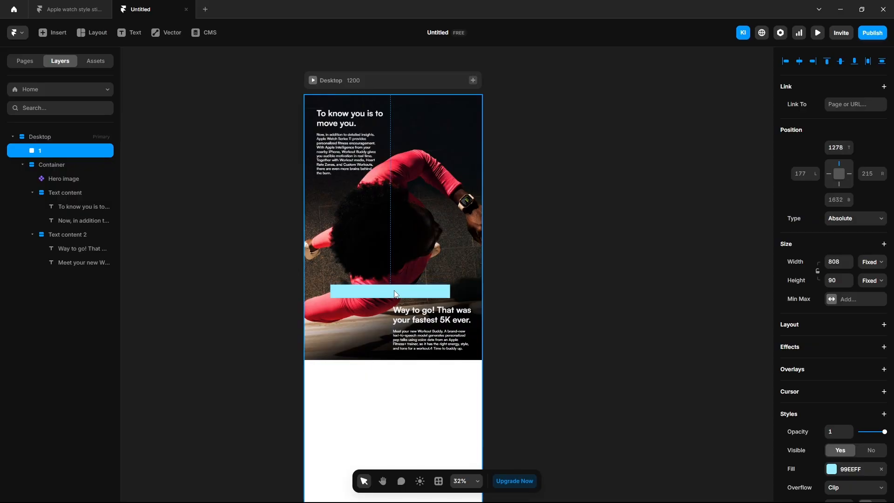
left_click(837, 148)
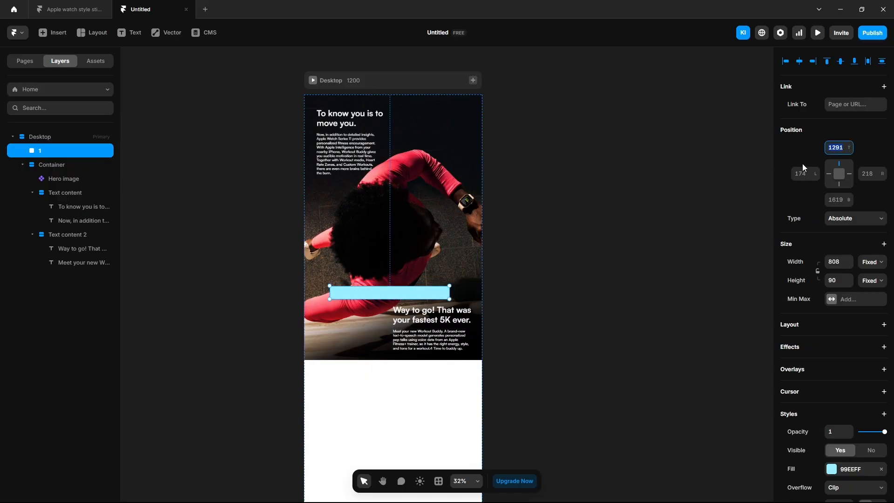
type("1300")
key("Return")
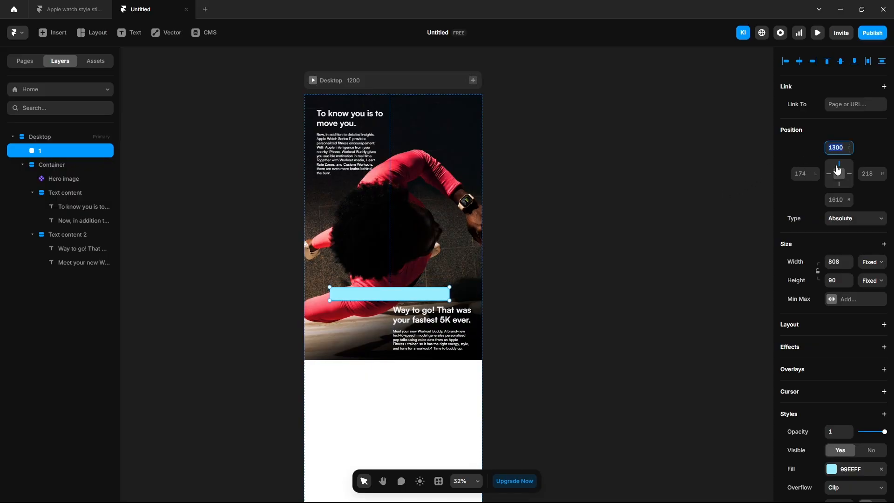
key("Return")
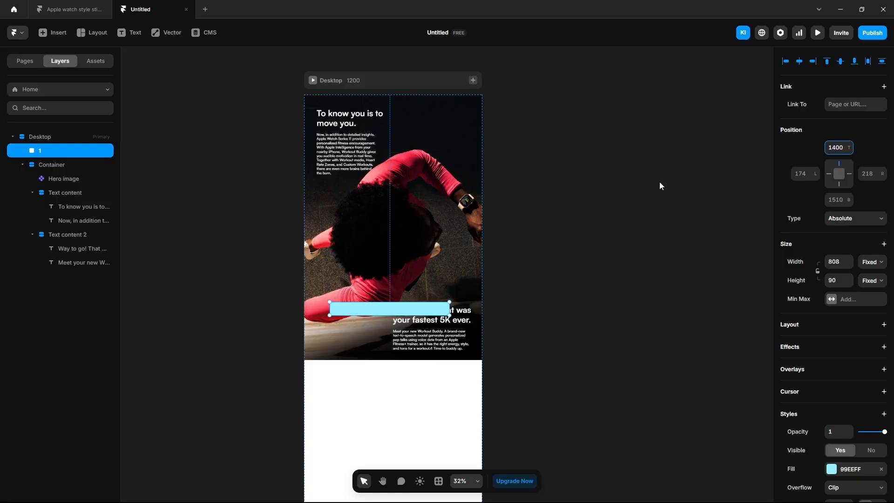
Add a scroll section named "1" to frame 1
scroll(848, 354, "down", 4)
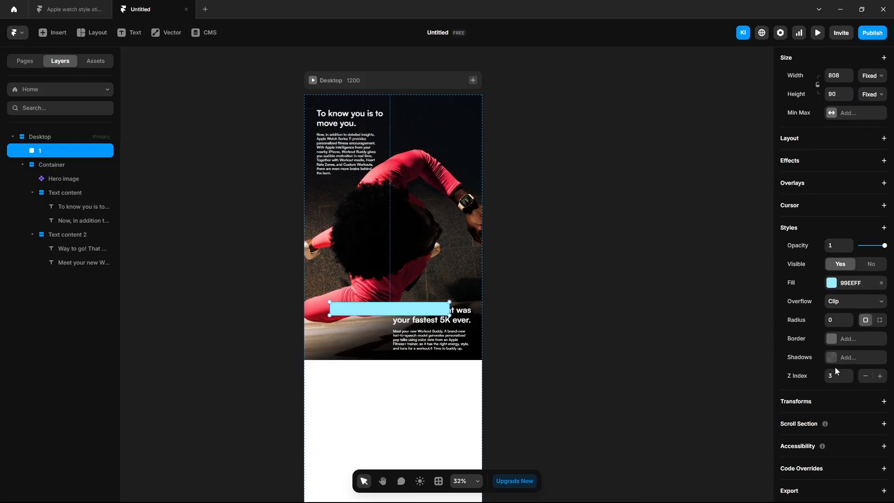
left_click(800, 429)
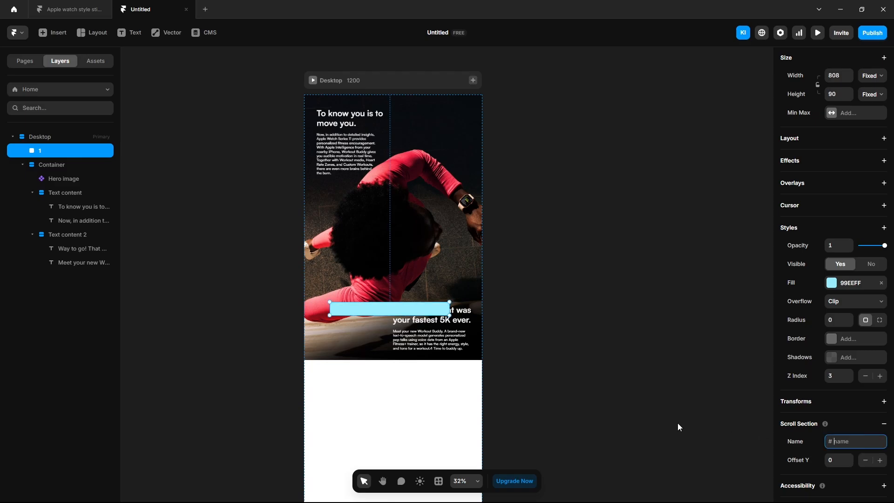
type("1")
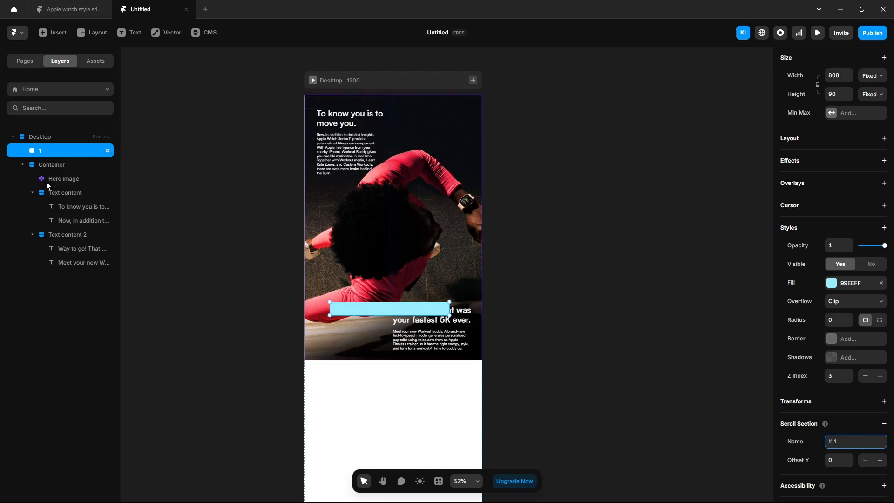
Add a Scroll Variant effect to the Hero image with the Section in View trigger and the viewport set to bottom
left_click(56, 180)
left_click(884, 210)
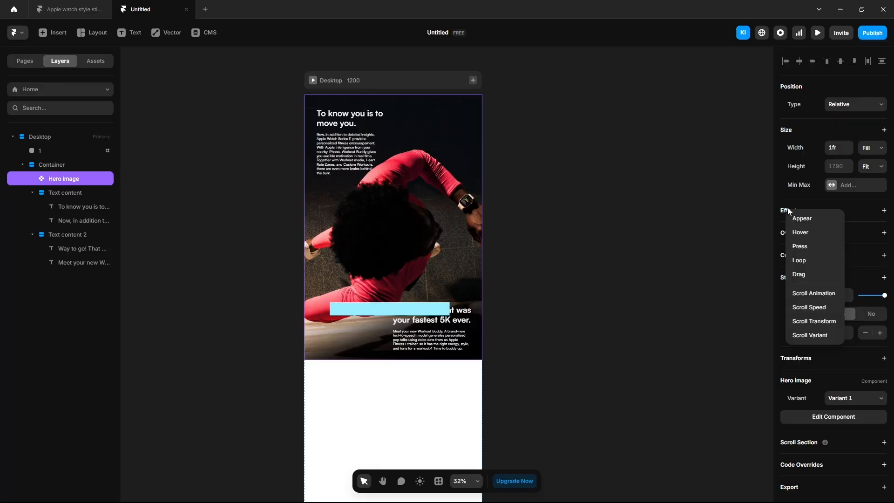
left_click(815, 335)
left_click(724, 255)
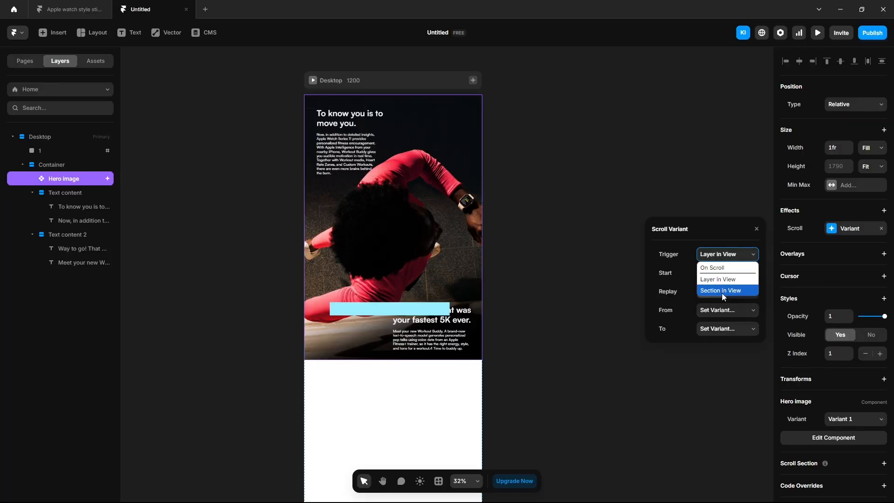
left_click(722, 291)
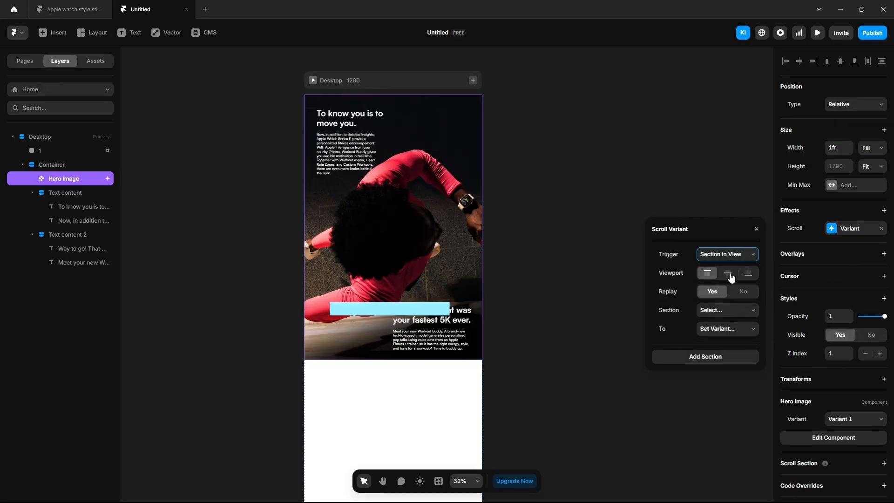
left_click(746, 275)
Set the Hero image's scroll variant effect to switch to Variant 2 at section #1
left_click(716, 311)
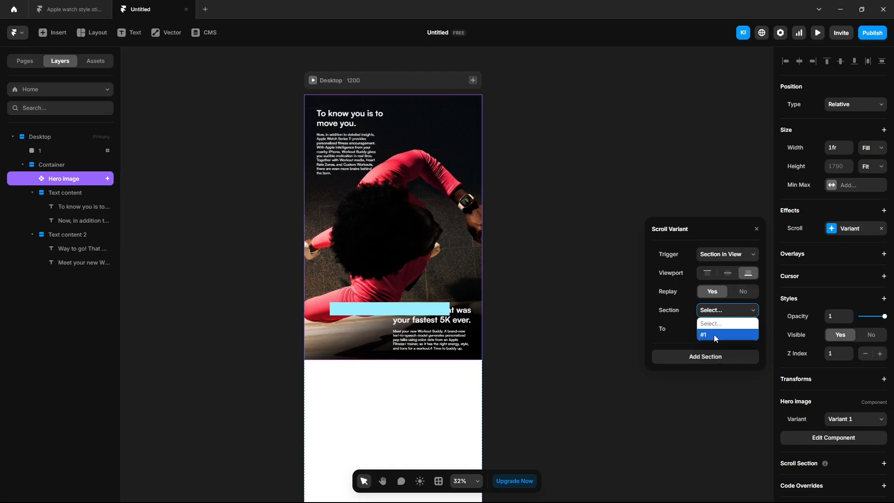
left_click(716, 335)
left_click(715, 330)
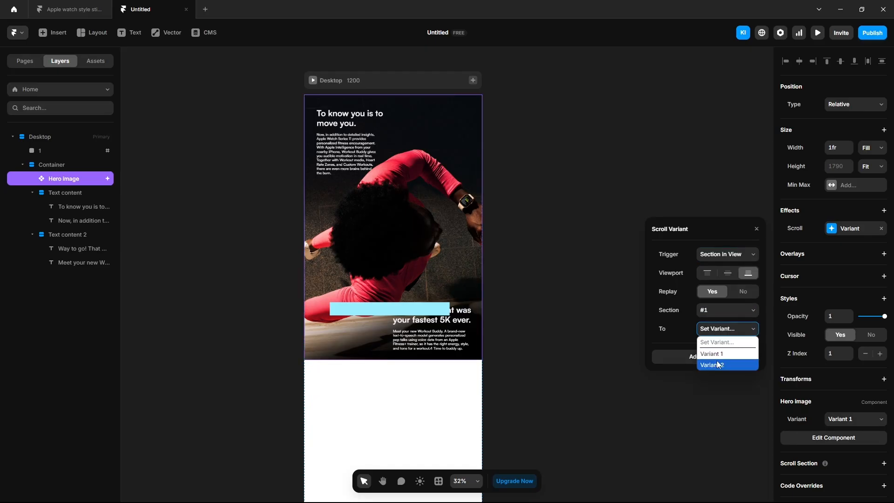
left_click(718, 364)
left_click(589, 189)
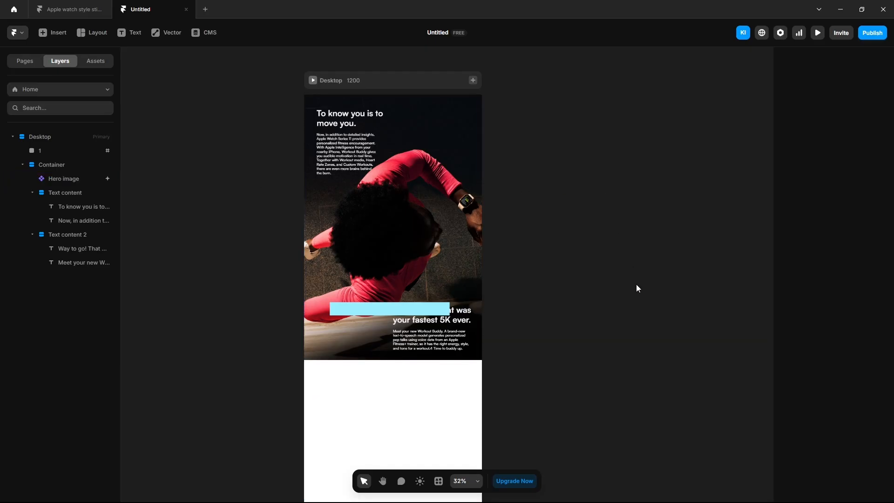
Preview the page, check the hero image's blur and sticky behaviour while scrolling down and back up, and return to the canvas
left_click(818, 33)
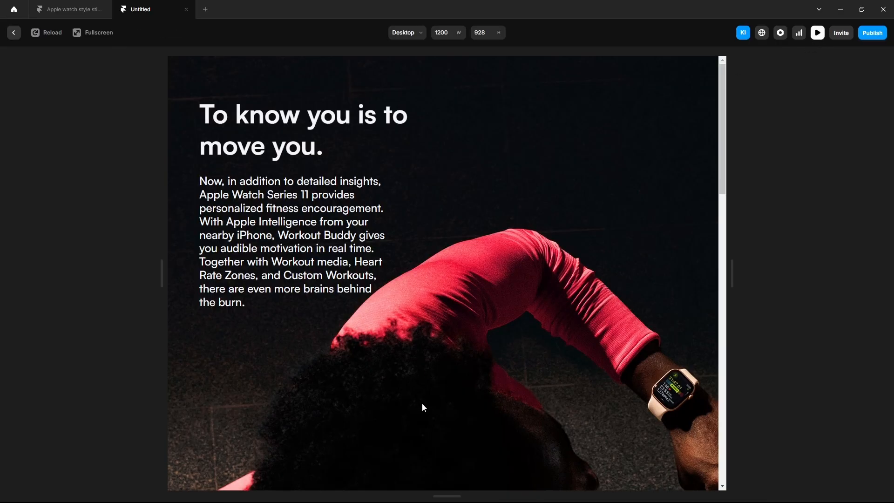
scroll(422, 403, "down", 5)
scroll(426, 415, "down", 5)
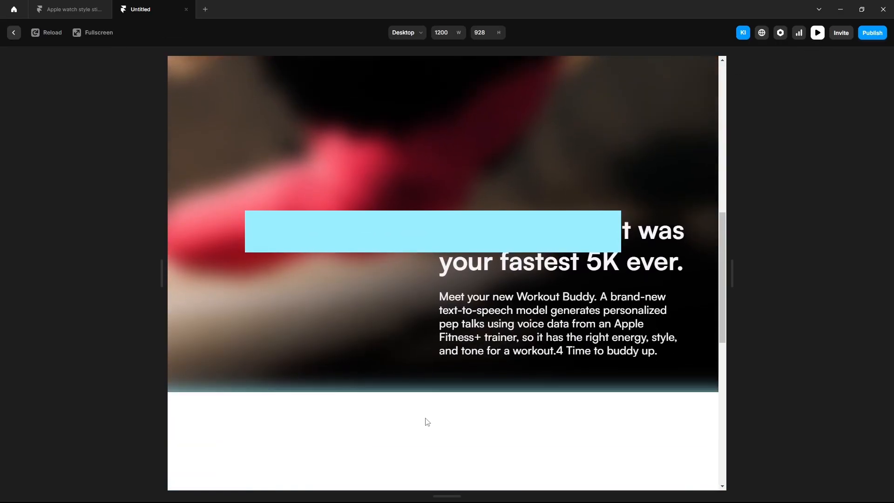
scroll(426, 417, "up", 5)
scroll(426, 418, "up", 5)
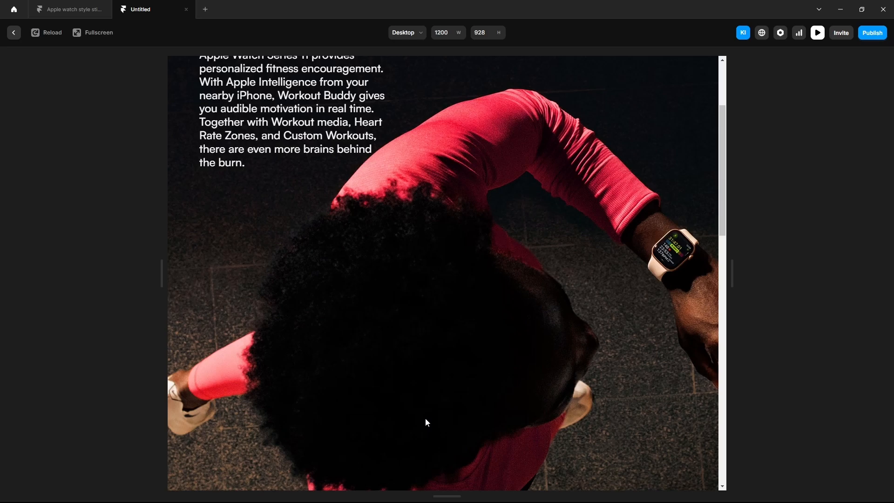
left_click(14, 33)
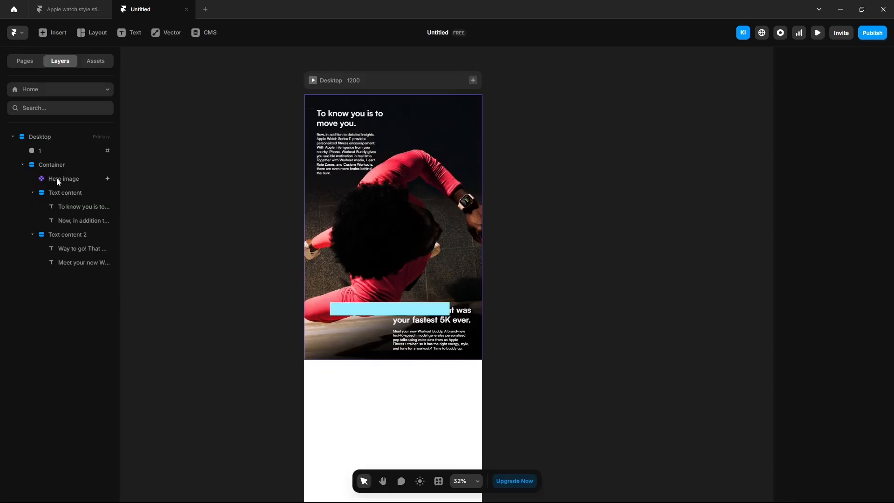
Set the Hero image's position type to Sticky
left_click(57, 178)
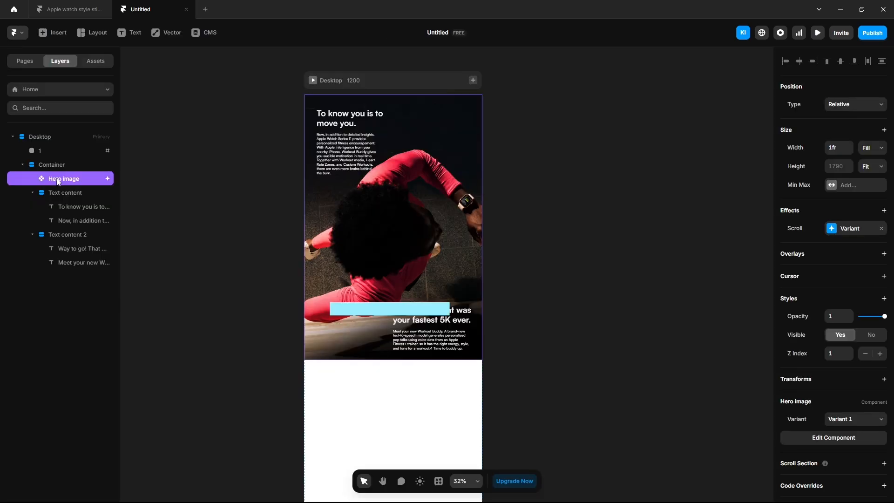
left_click(848, 104)
left_click(842, 151)
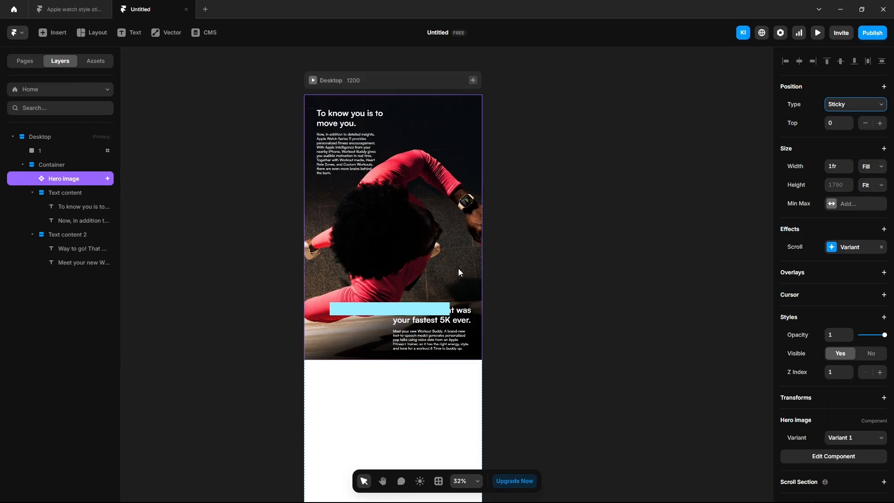
Preview the page, check how the sticky Hero image behaves while scrolling down and back up, and return to the canvas
left_click(817, 33)
scroll(487, 398, "down", 5)
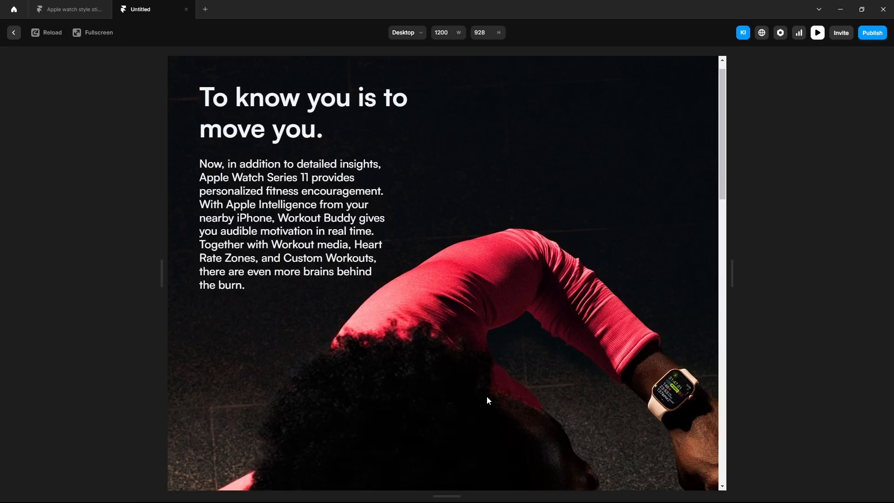
scroll(487, 401, "down", 7)
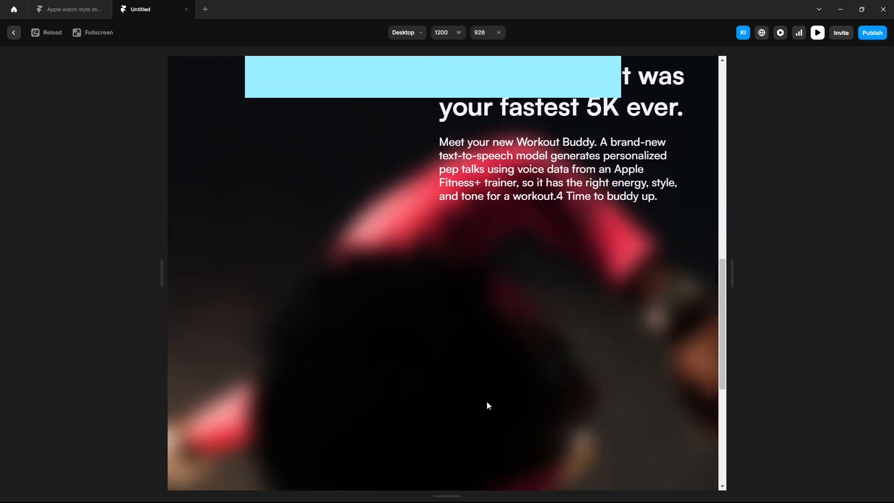
scroll(487, 401, "up", 8)
scroll(487, 402, "up", 4)
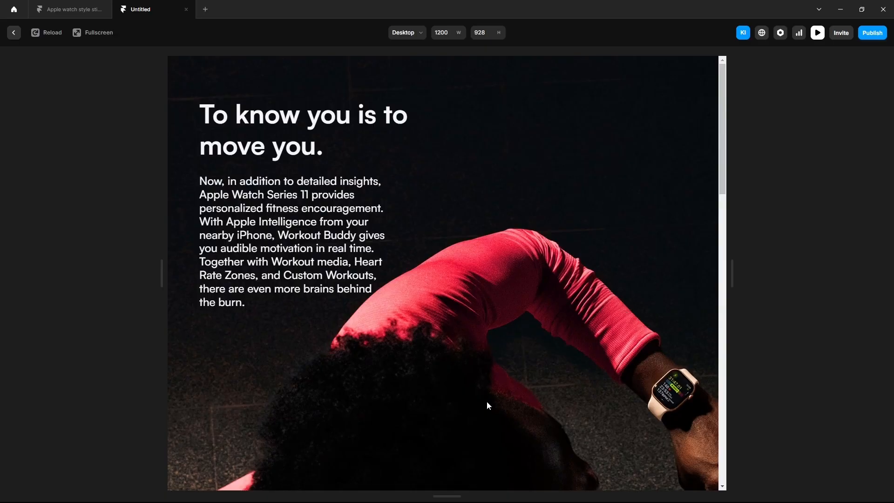
scroll(487, 405, "down", 4)
scroll(486, 407, "down", 3)
scroll(486, 406, "up", 3)
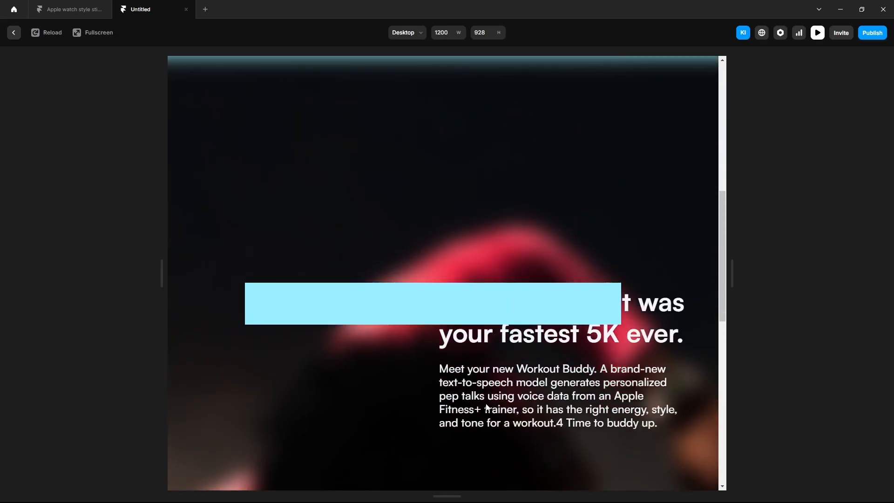
scroll(486, 407, "up", 5)
left_click(12, 33)
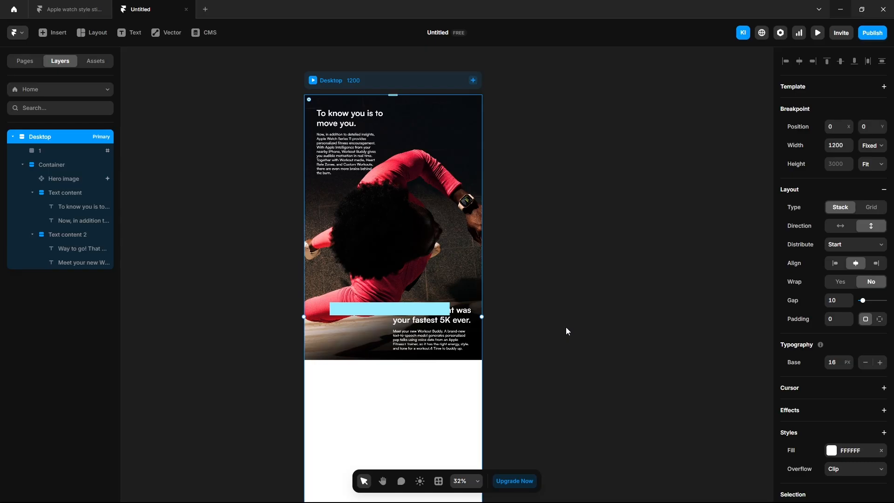
Remove the fill from the scroll section frame 1 overlapping the second heading
left_click(565, 327)
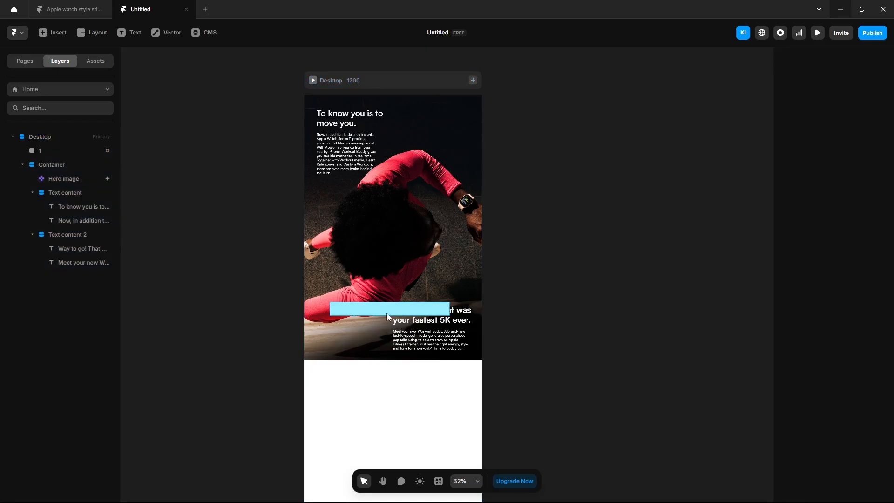
left_click(387, 310)
left_click(881, 284)
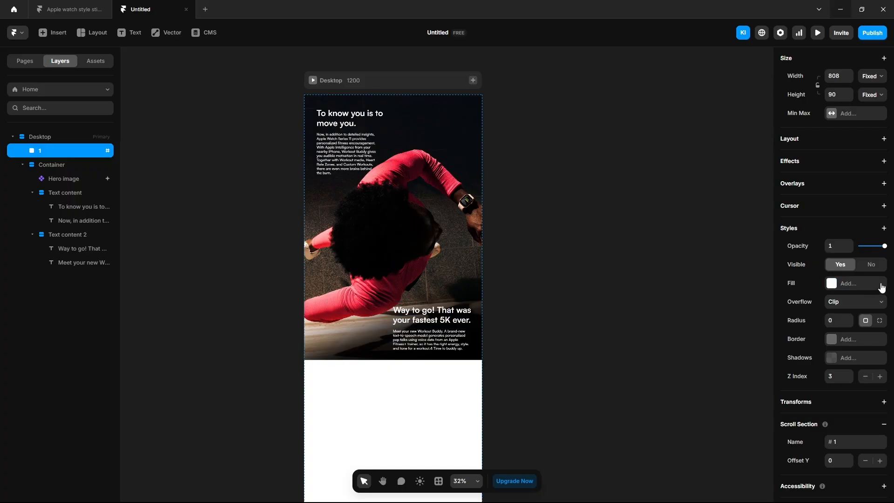
Switch to the Apple watch style reference project and examine how its hero image scrolls, sticks and blurs in the preview
left_click(75, 10)
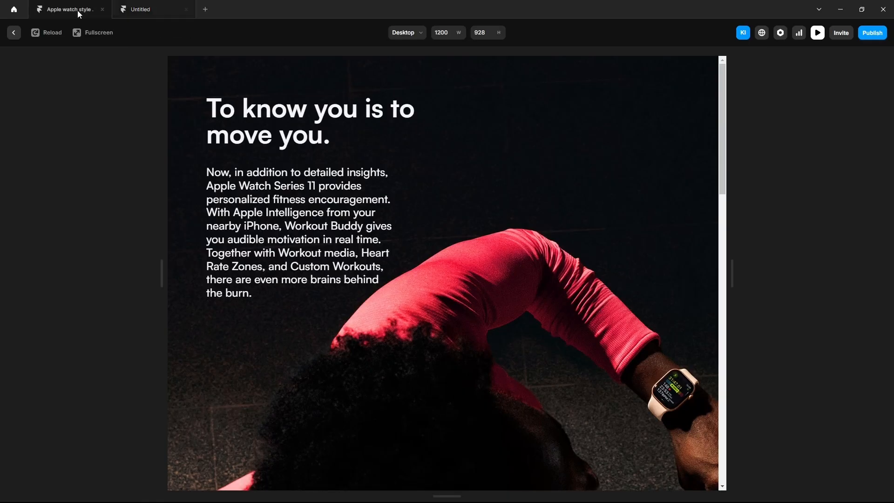
scroll(404, 373, "down", 5)
scroll(405, 374, "down", 10)
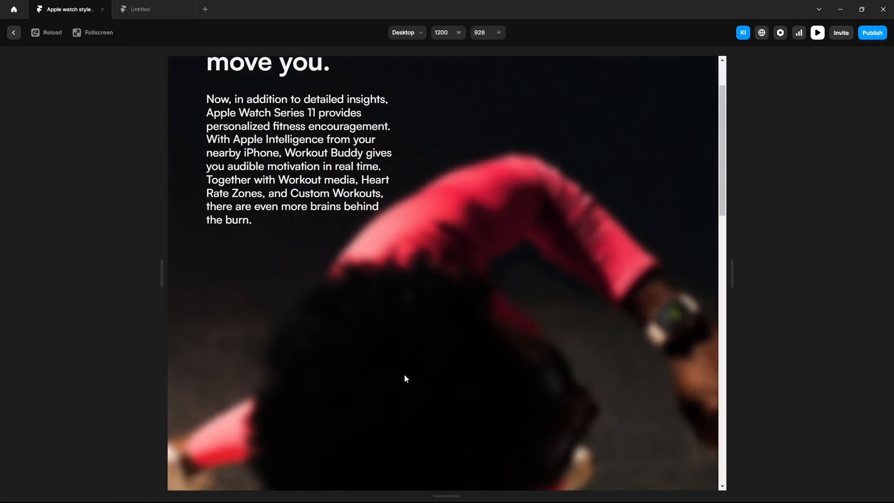
scroll(404, 380, "down", 1)
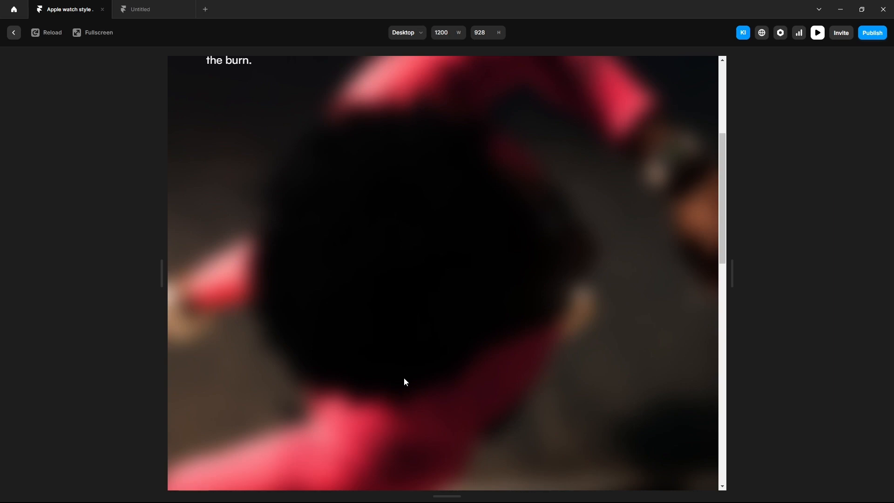
scroll(404, 380, "up", 5)
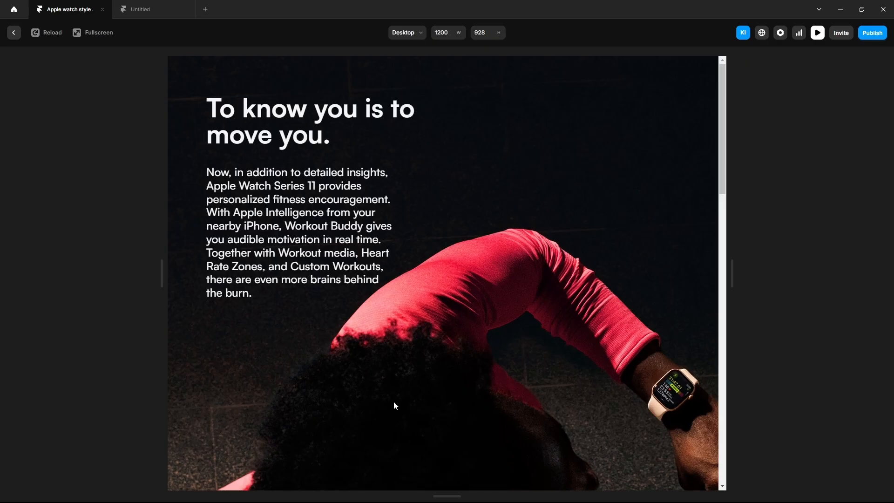
Return to the Untitled project and set the Hero image's sticky top offset to -700
left_click(146, 10)
left_click(89, 179)
left_click(838, 123)
type("0")
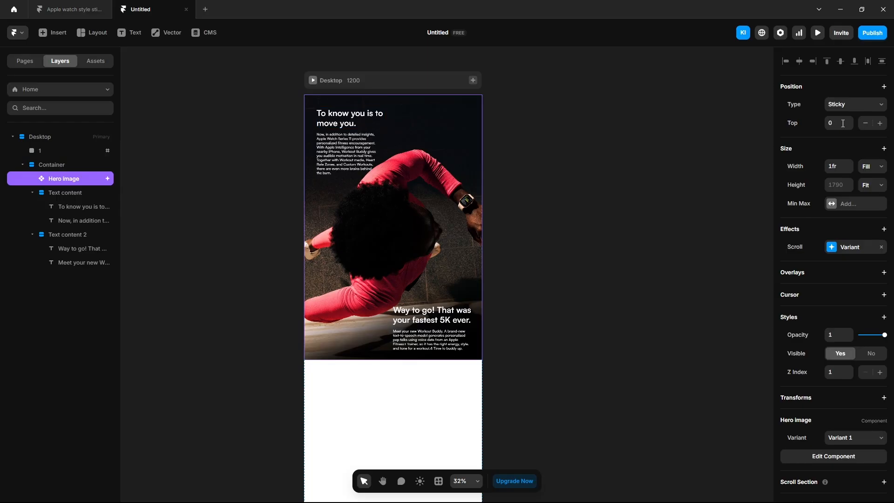
key("BackSpace")
type("-")
type("750")
left_click(659, 146)
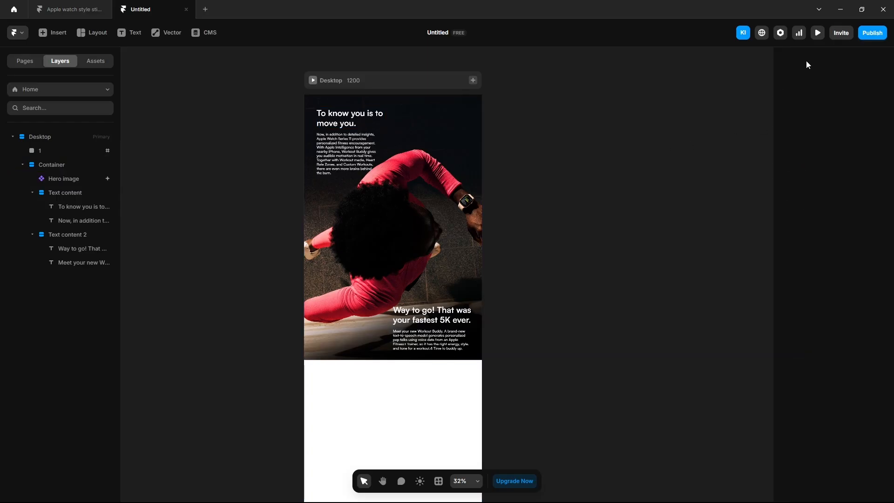
Preview the page, scroll through it to check the Hero image's sticky offset and blur, and return to the canvas
left_click(818, 33)
scroll(468, 401, "down", 5)
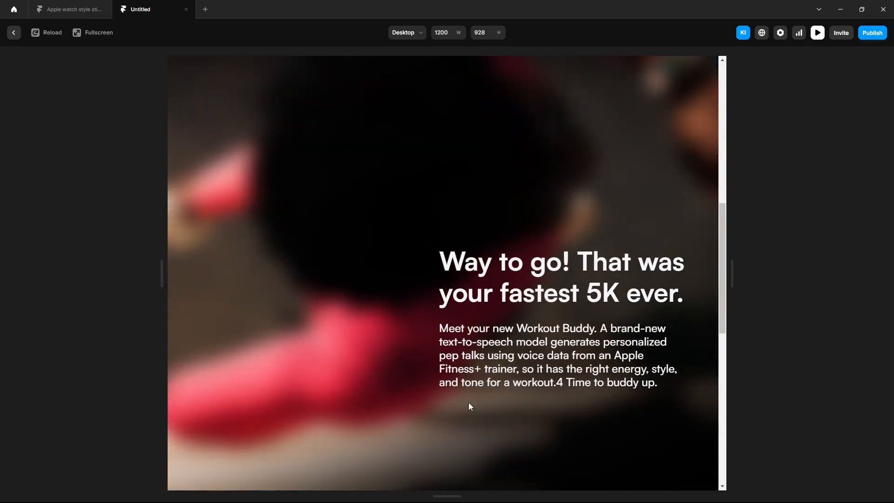
scroll(468, 405, "down", 5)
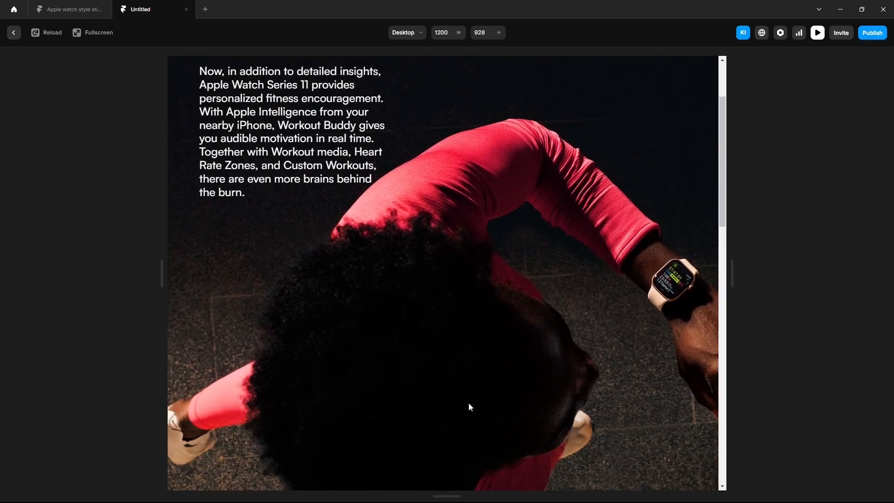
scroll(469, 407, "down", 5)
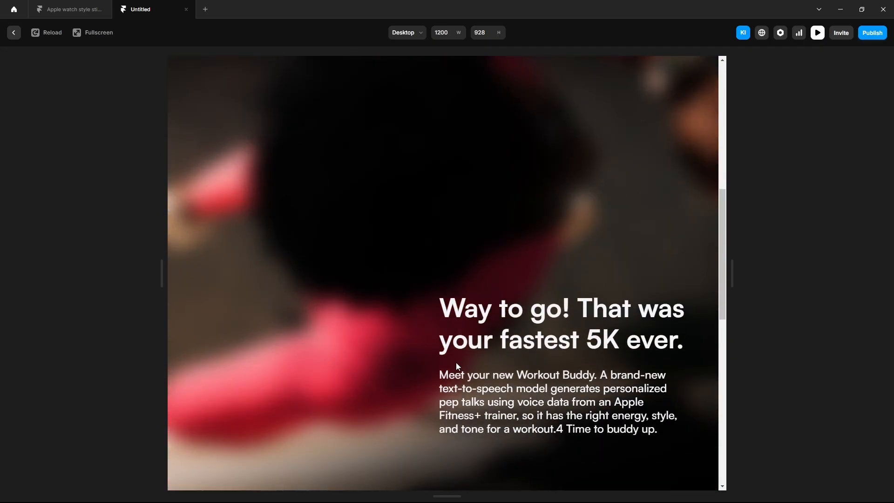
scroll(456, 362, "down", 5)
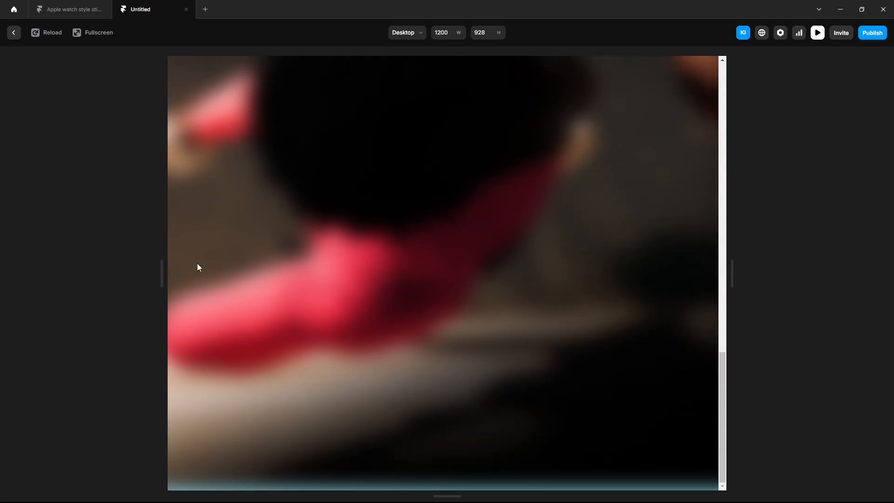
left_click(14, 33)
Remove the fill from the Desktop frame and from Variant 1 of the Hero image component, and return to the Home page
left_click(69, 139)
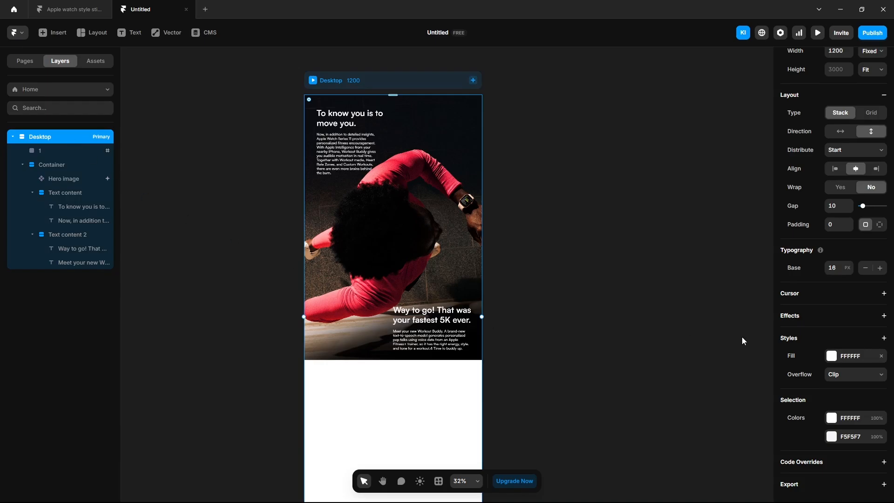
left_click(62, 179)
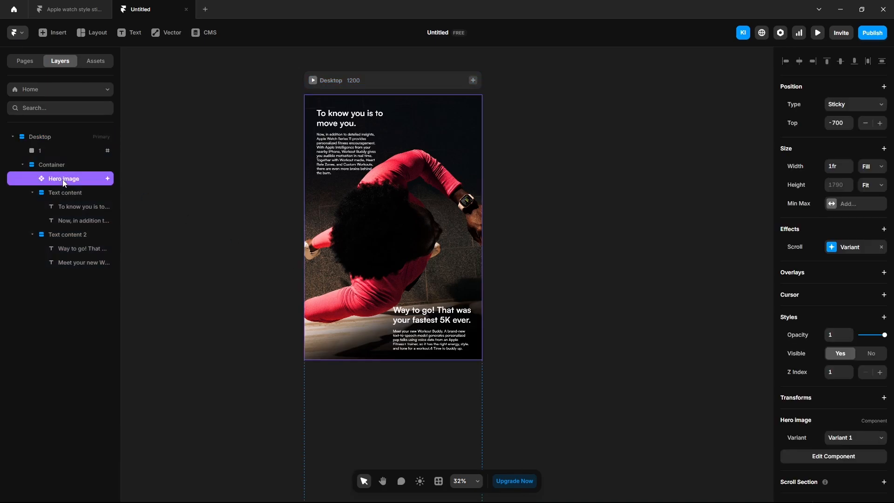
double_click(363, 218)
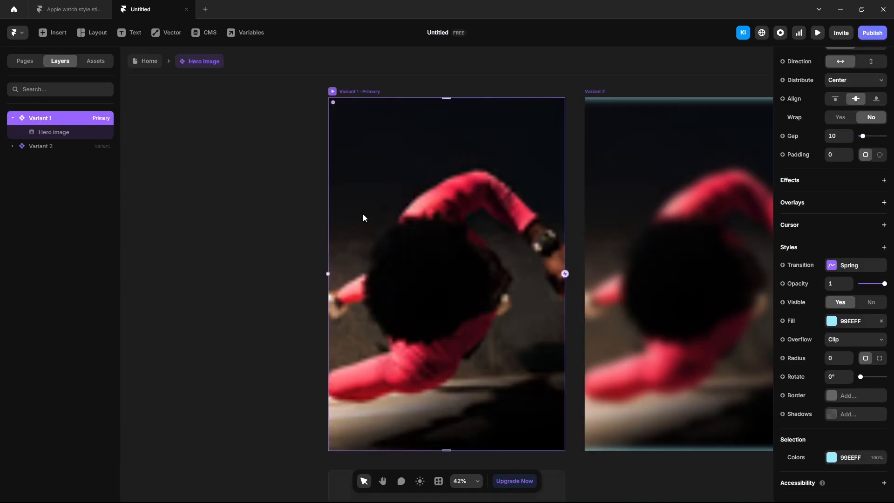
left_click(882, 321)
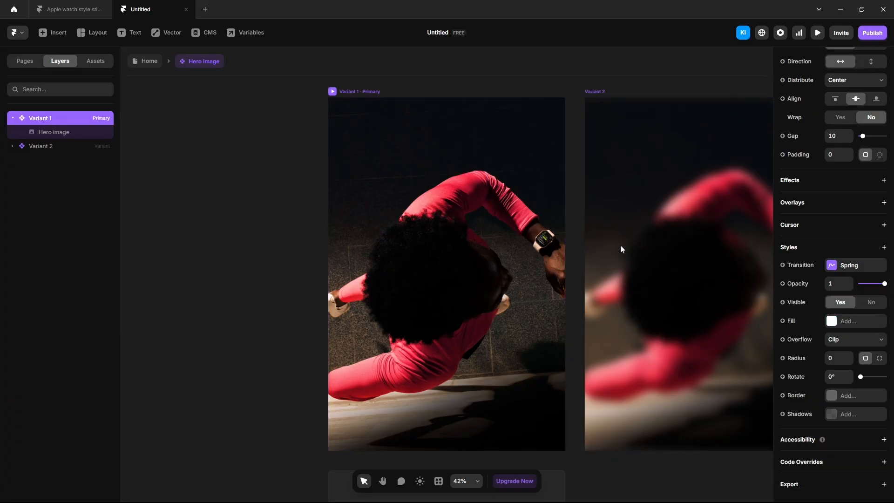
left_click(147, 61)
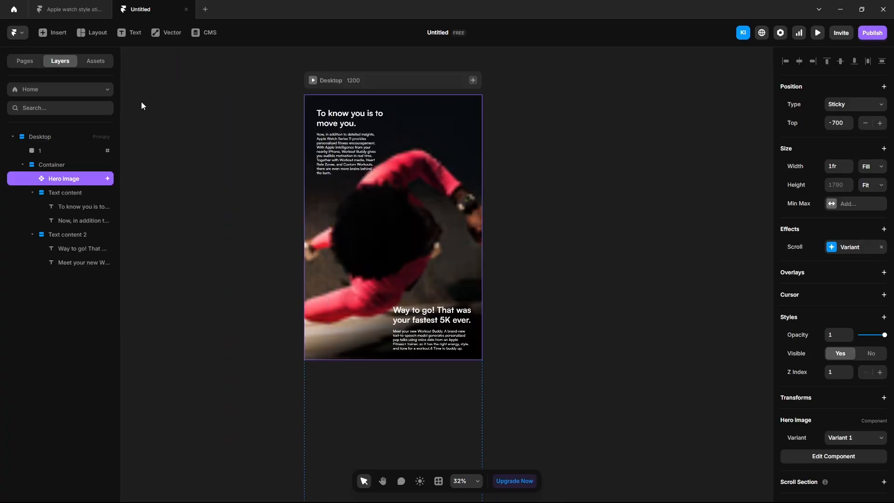
Preview the page and scroll down to check the Hero image without its background fills
left_click(817, 34)
scroll(322, 423, "down", 10)
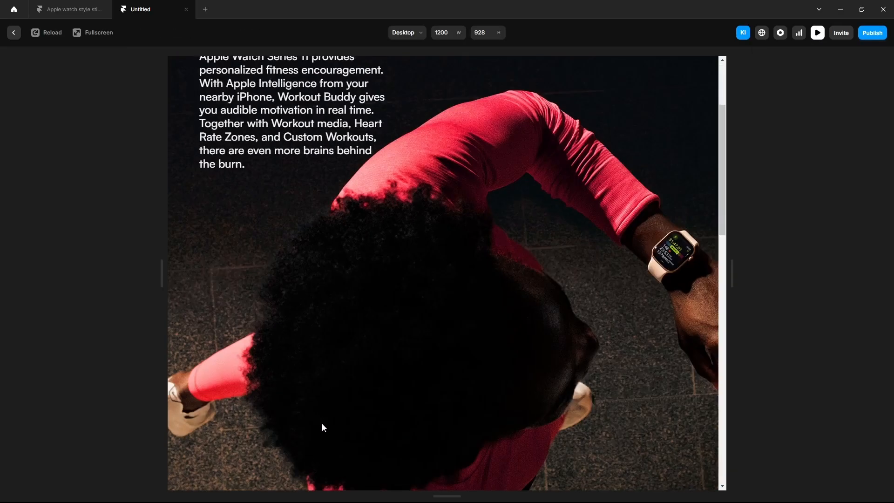